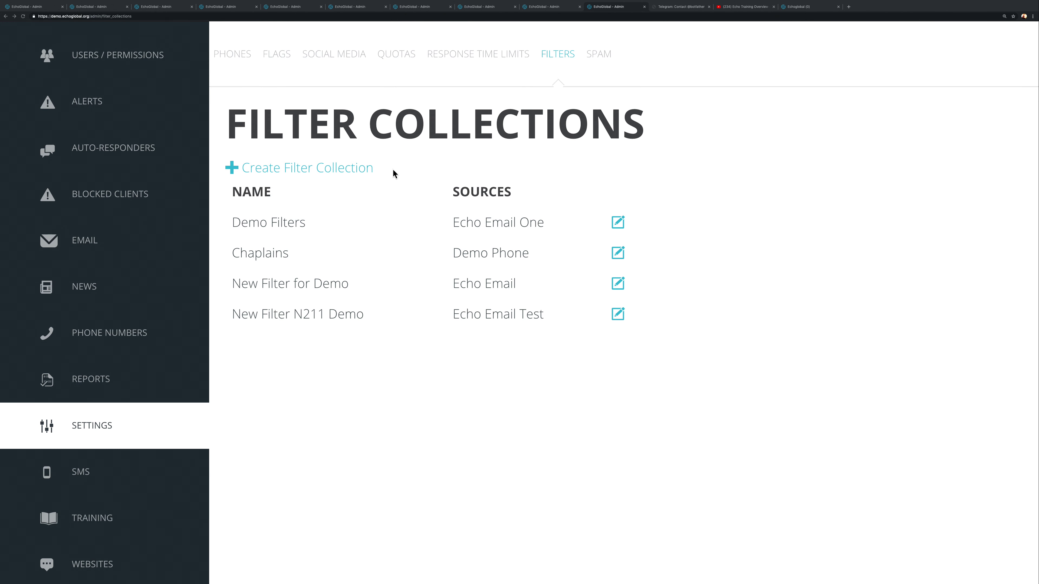
Open the New Filter Collection dialog from the Filter Collections list
left_click(363, 172)
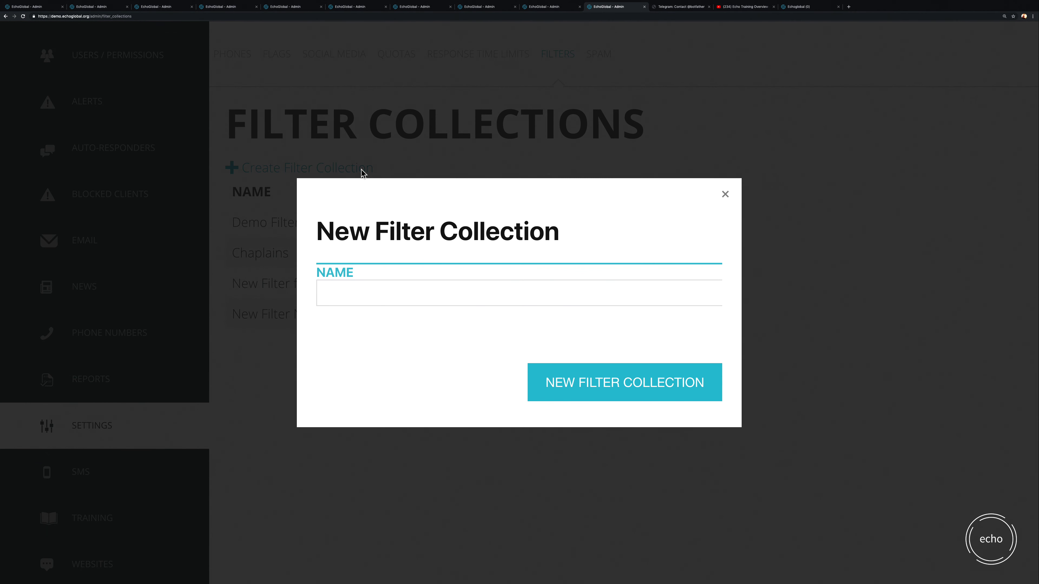
Create a filter collection named 'demo collection' and open it for editing
left_click(386, 300)
type("frmo o")
key("super+s")
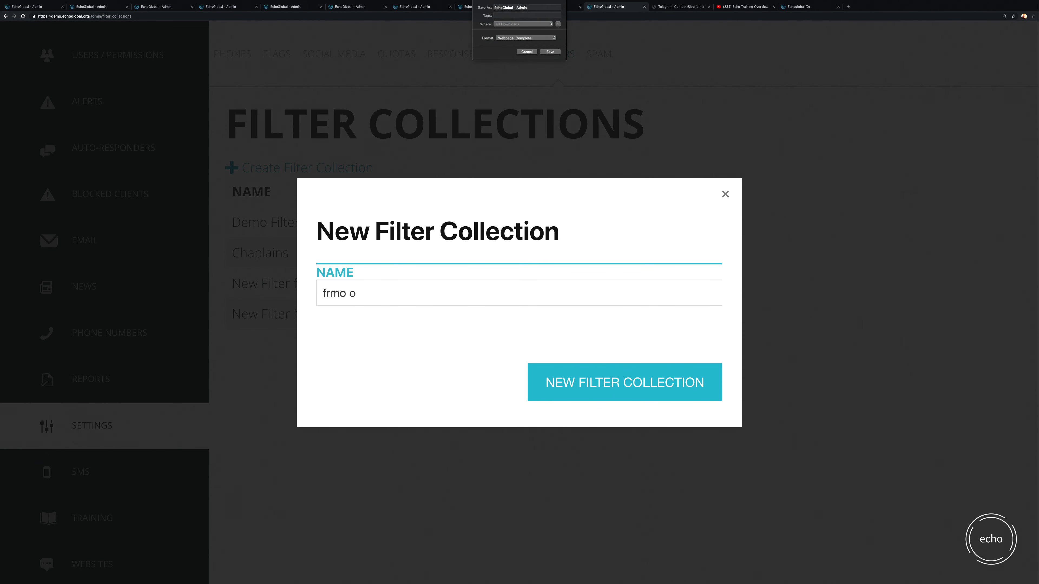
type("demo")
key("Escape")
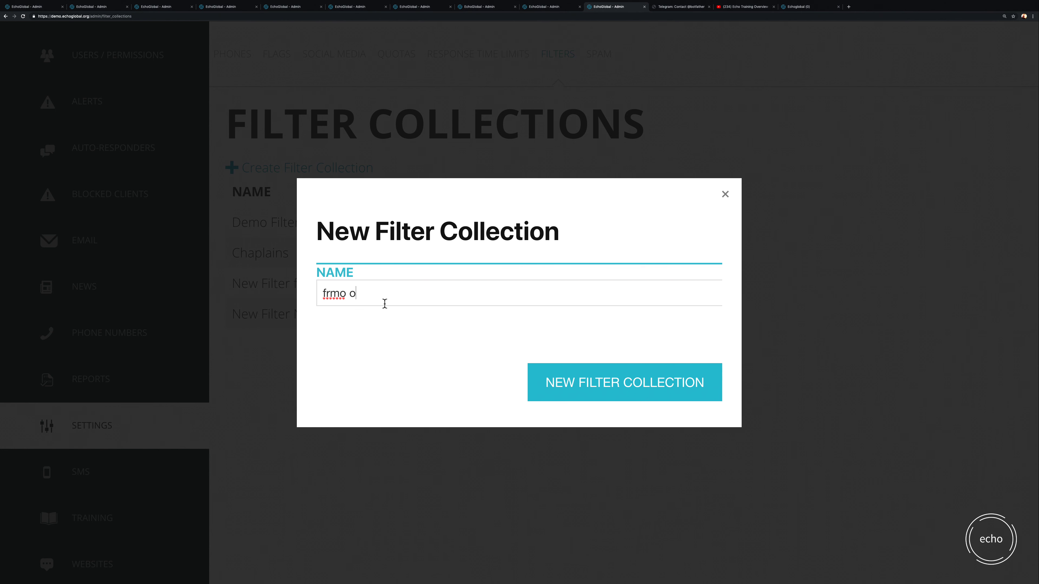
key("super+a")
type("demo collection")
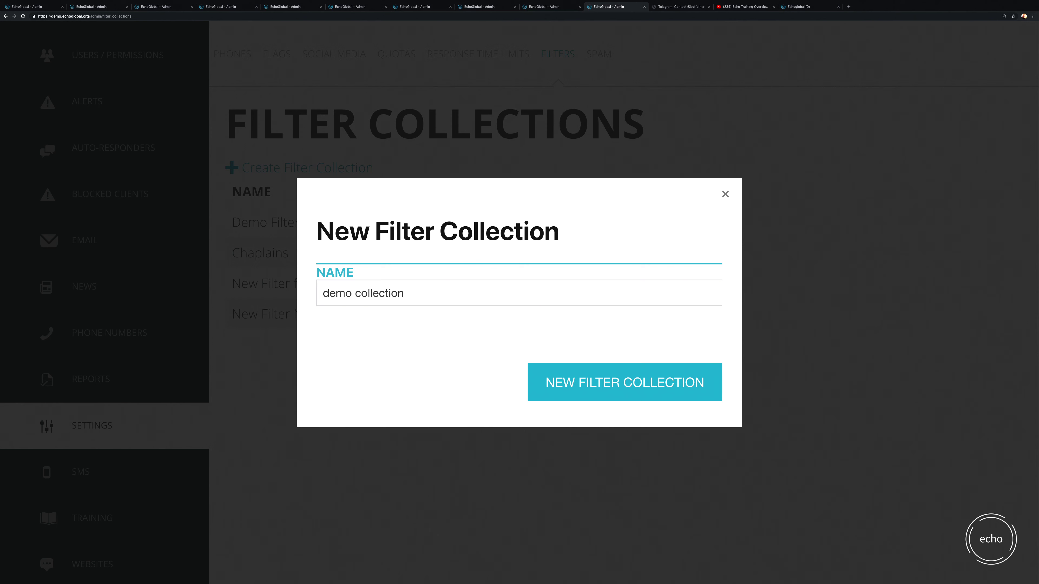
left_click(604, 395)
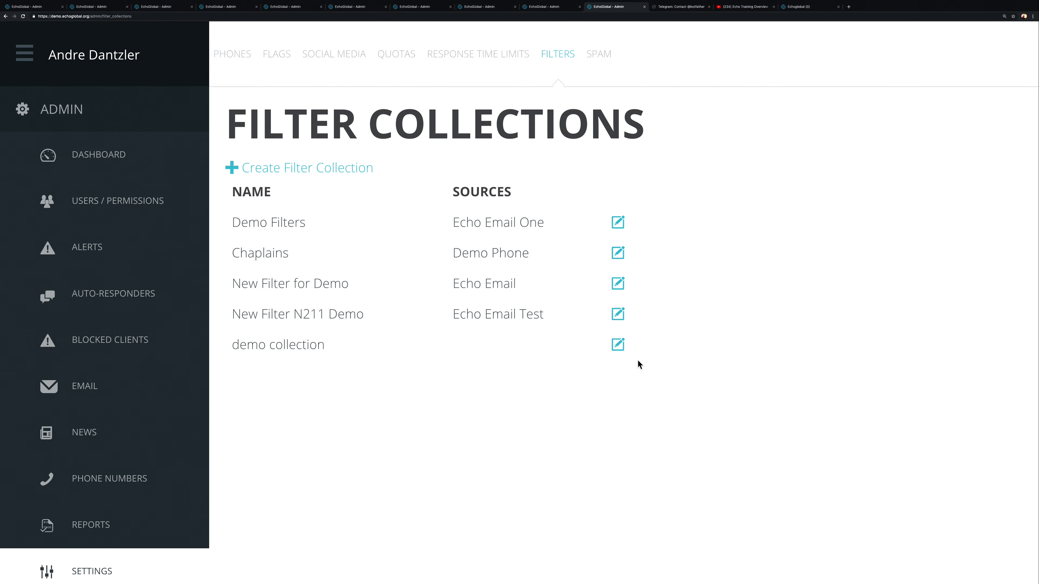
left_click(618, 346)
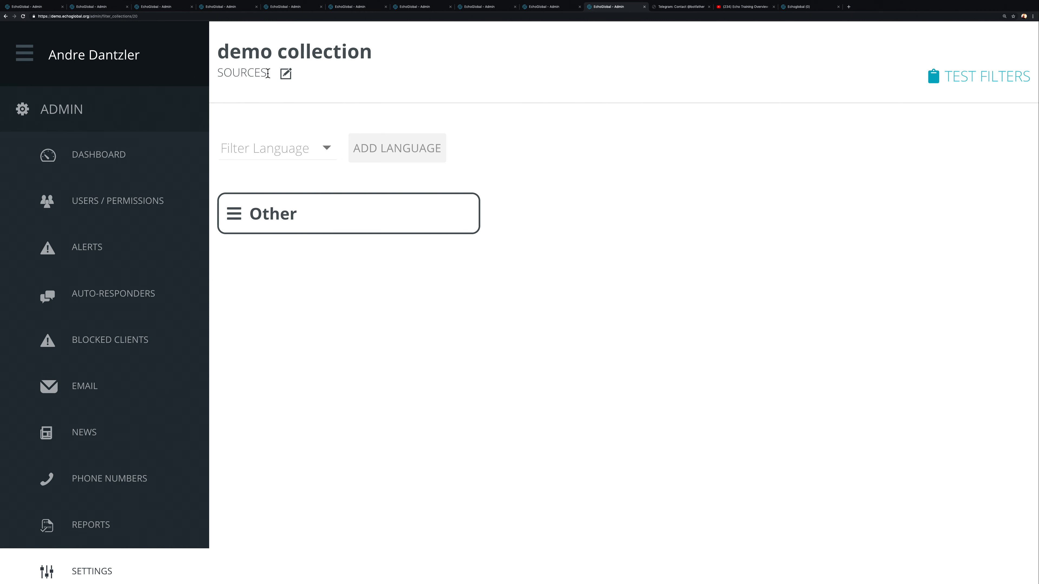
Choose 'Radiohead support group' from Available Sources as demo collection's source
left_click(286, 75)
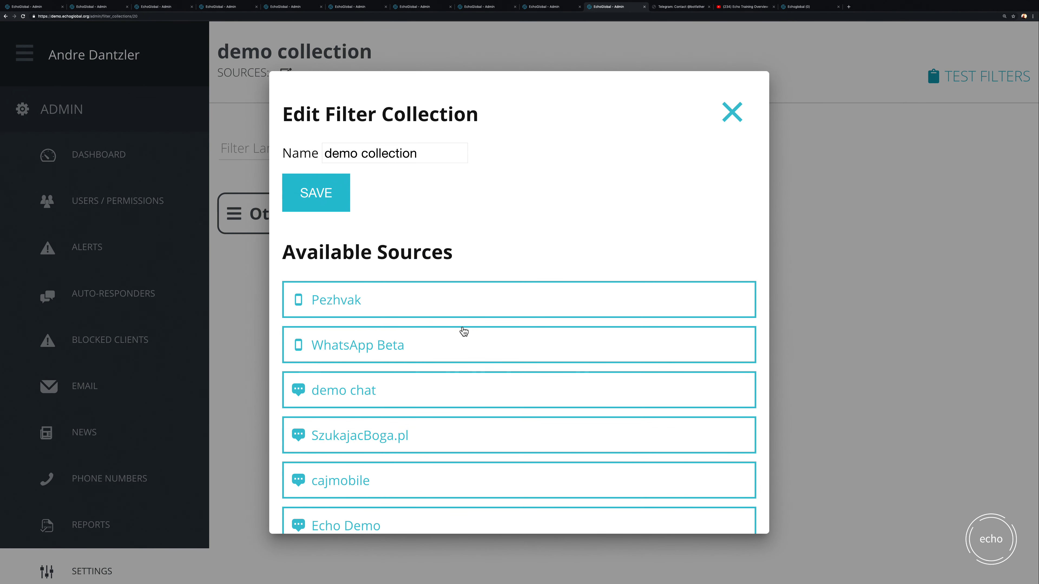
scroll(464, 331, "down", 5)
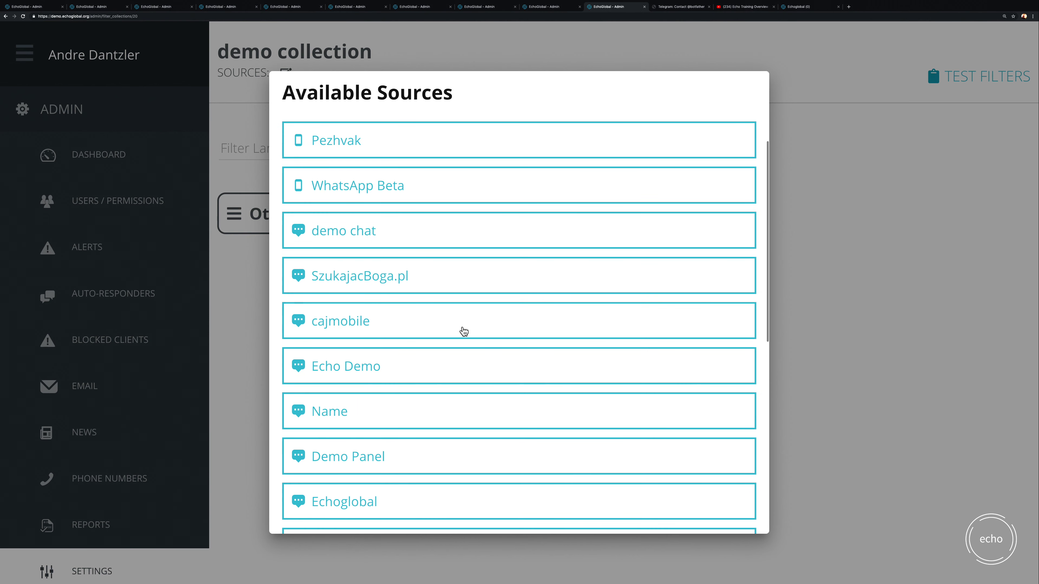
scroll(463, 332, "down", 6)
scroll(464, 331, "down", 4)
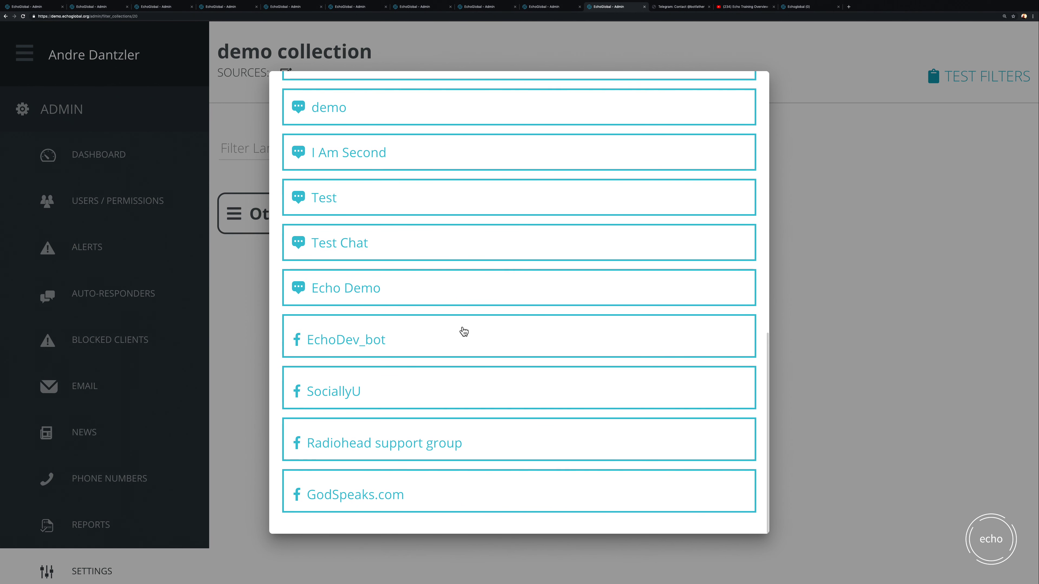
scroll(463, 332, "up", 5)
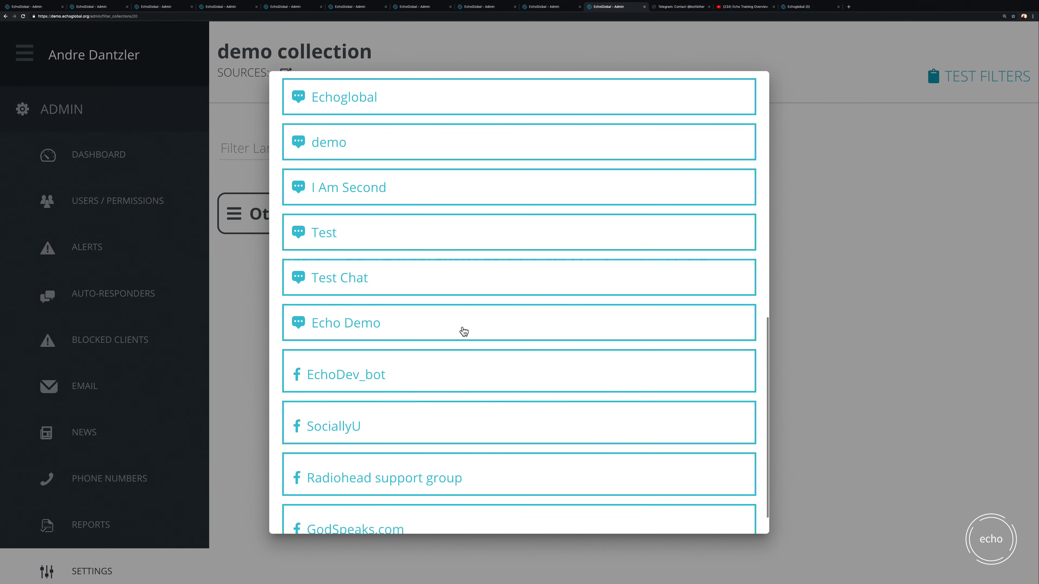
scroll(463, 332, "up", 4)
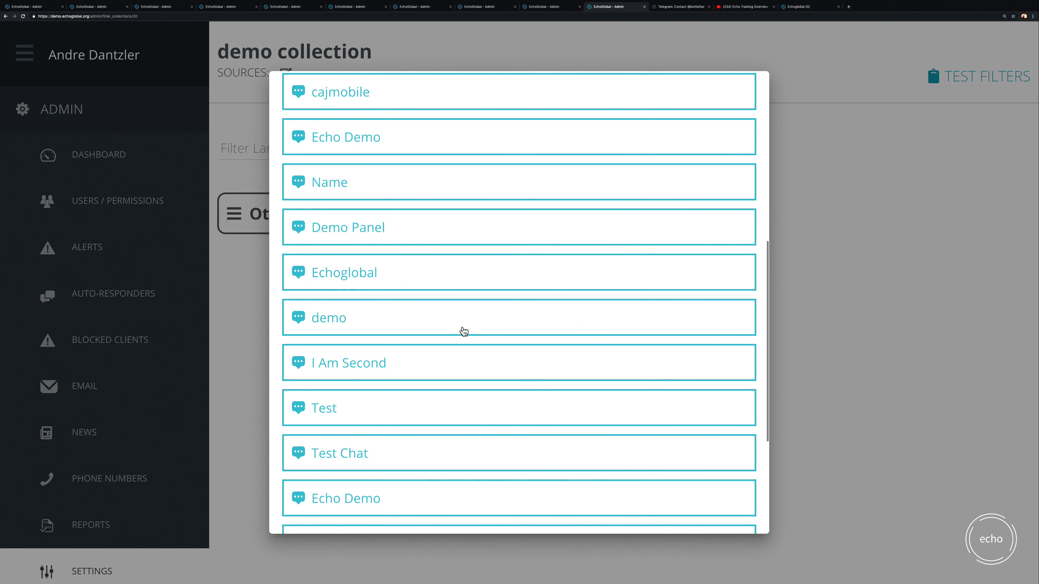
scroll(464, 331, "up", 5)
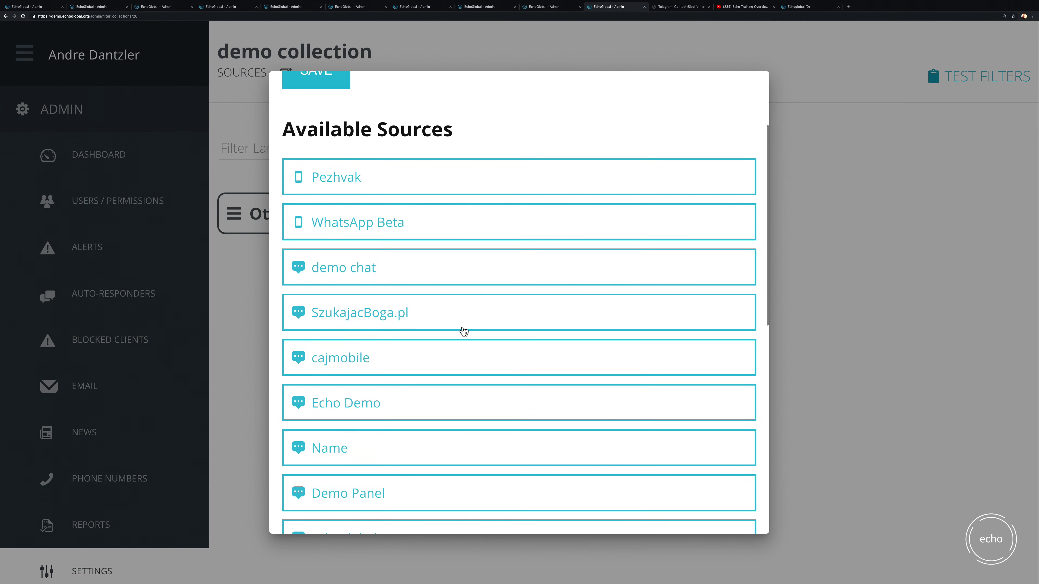
scroll(464, 332, "down", 3)
scroll(464, 331, "down", 10)
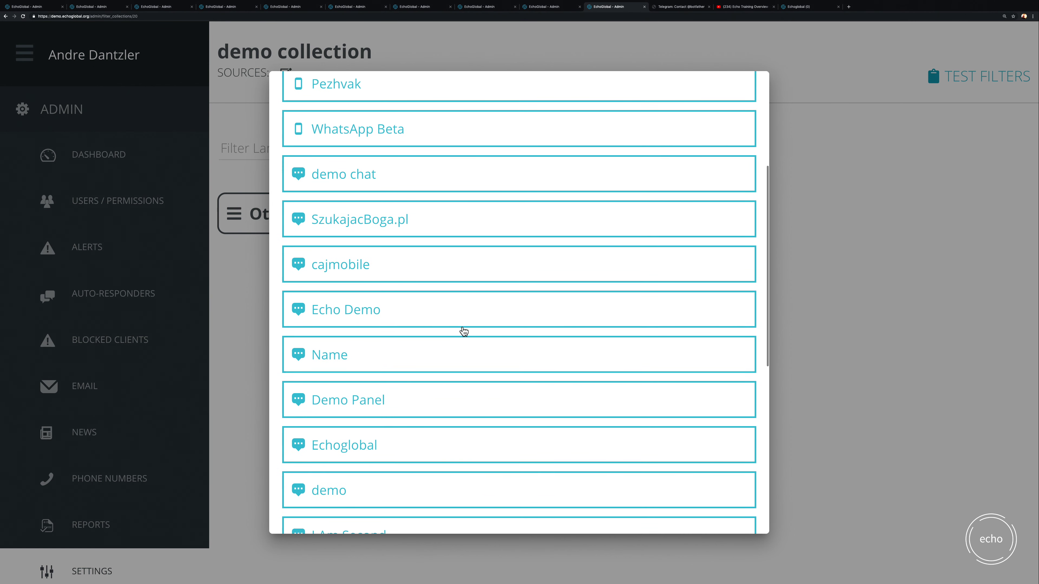
scroll(464, 331, "down", 1)
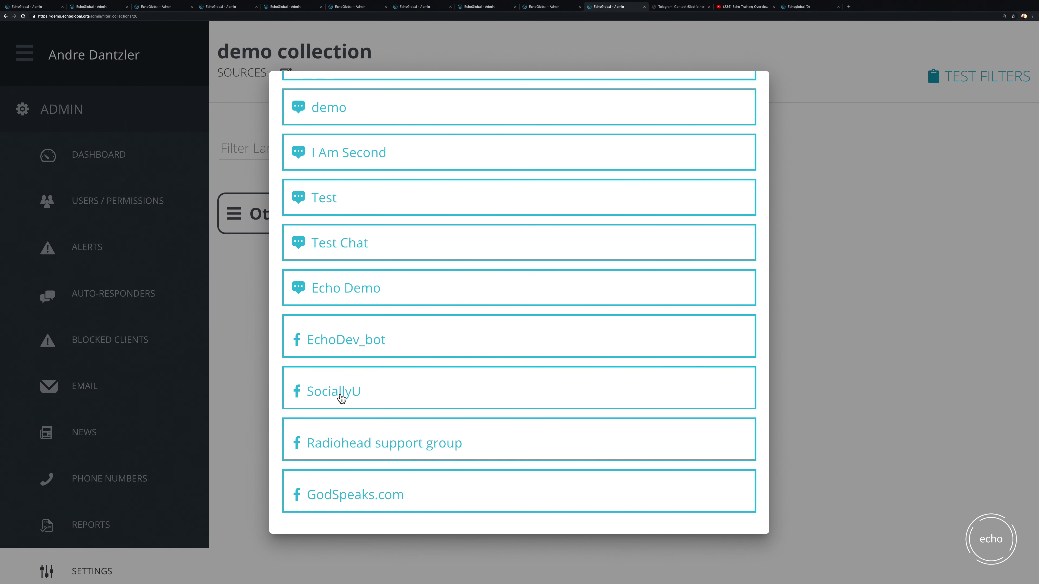
left_click(369, 442)
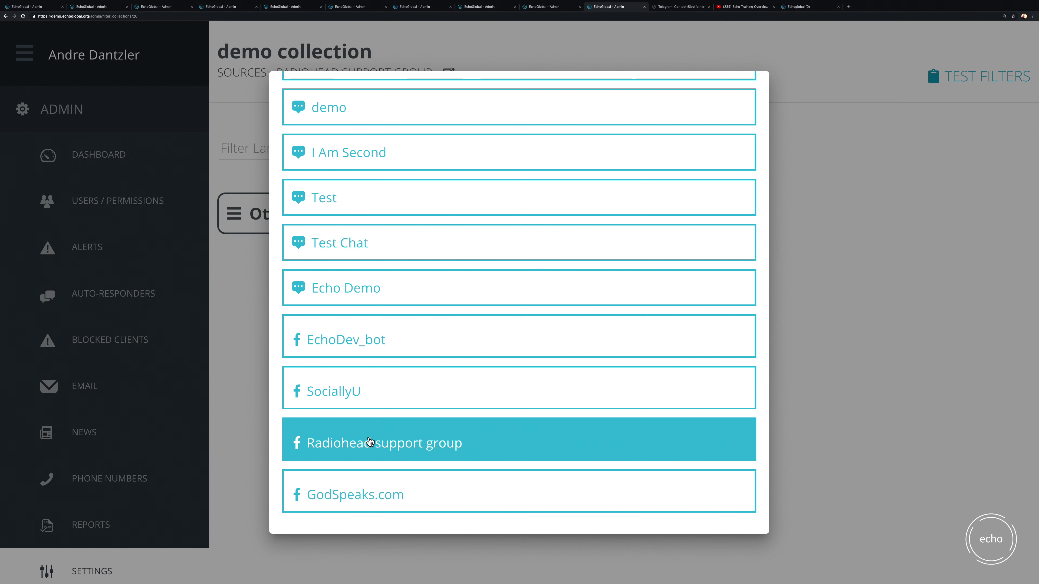
left_click(868, 394)
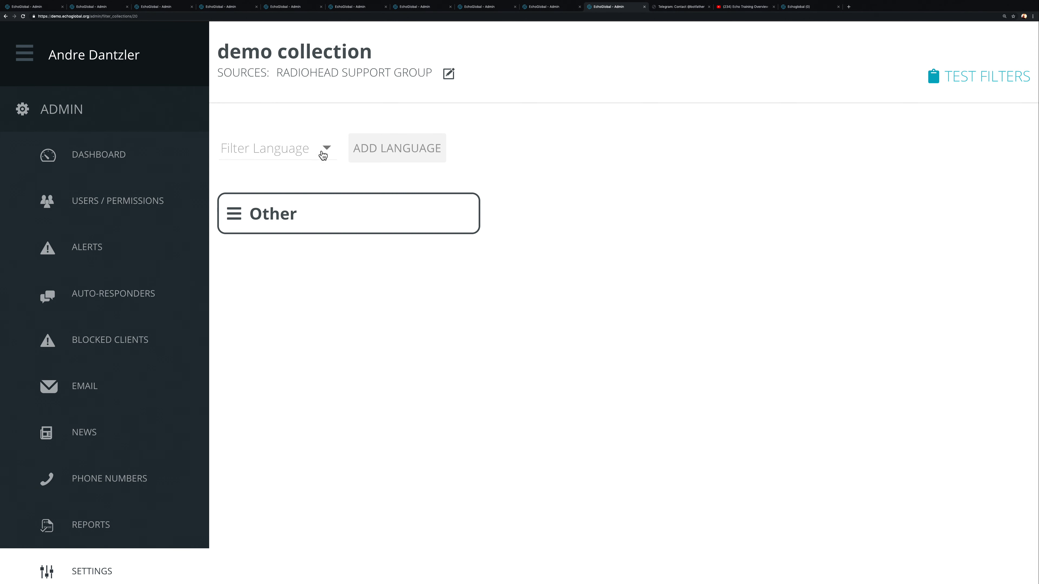
Add an English filter language section to demo collection
left_click(331, 153)
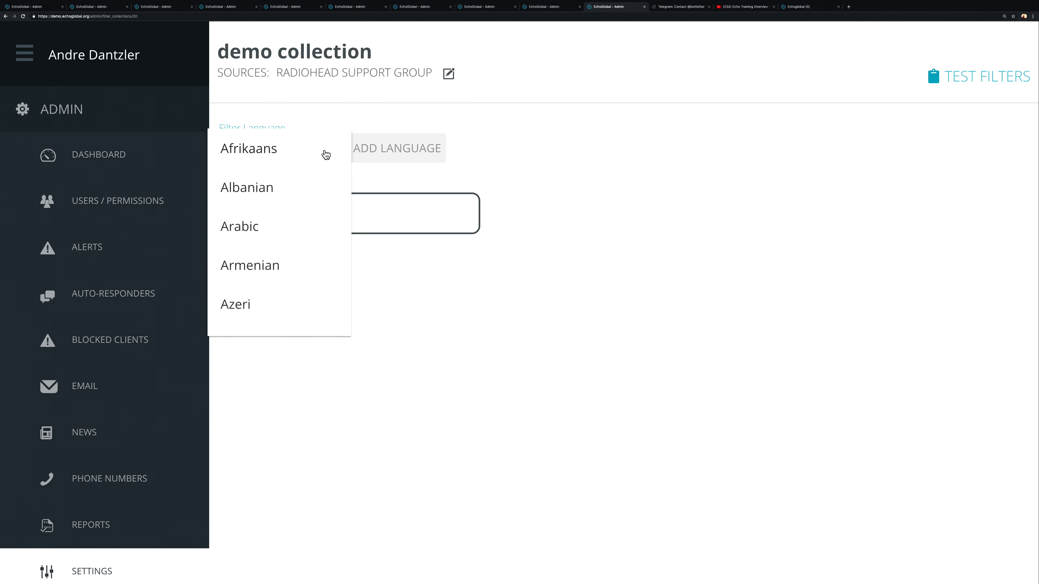
scroll(305, 259, "down", 10)
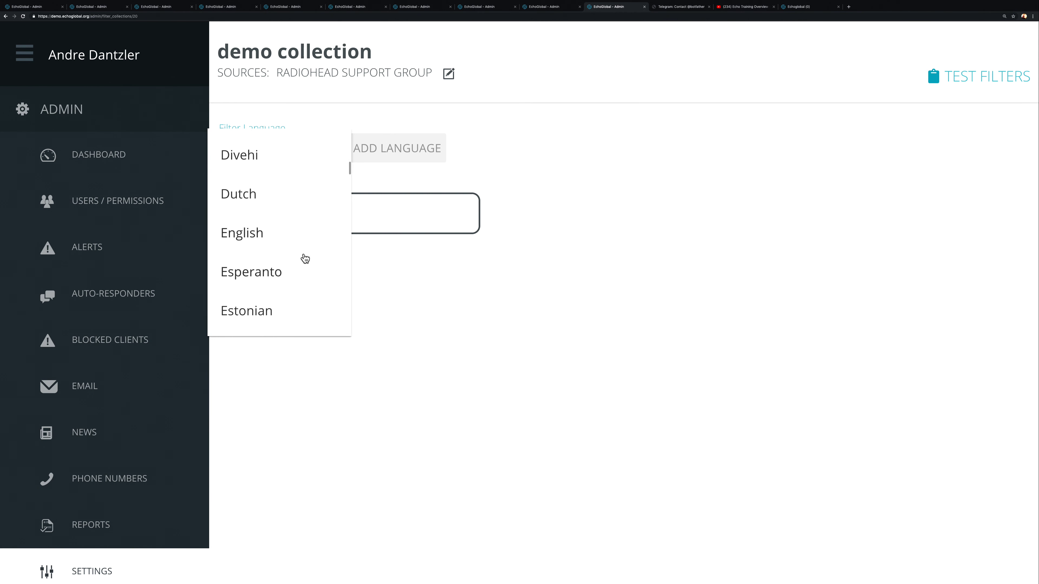
left_click(235, 232)
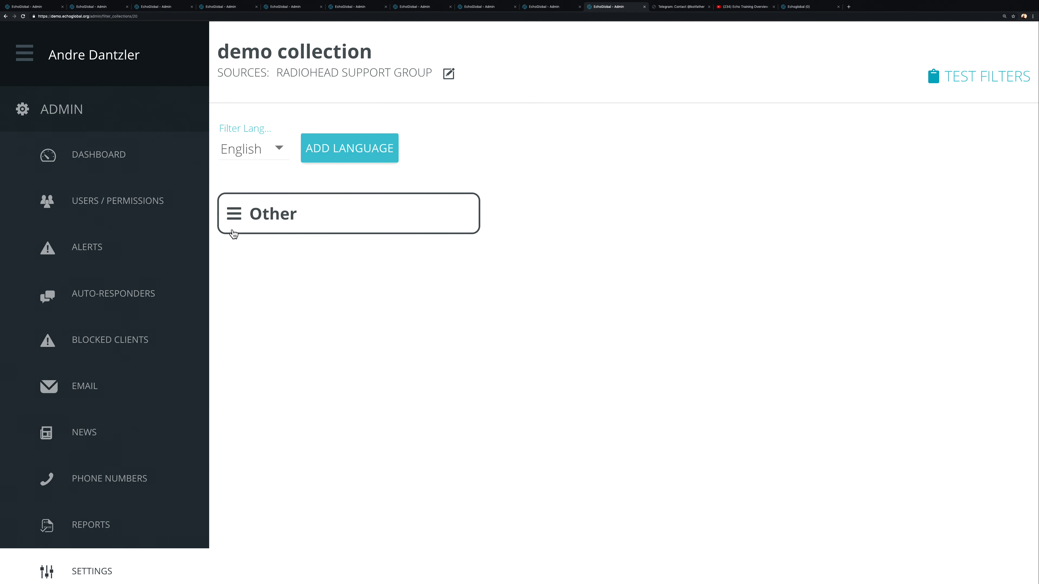
left_click(336, 152)
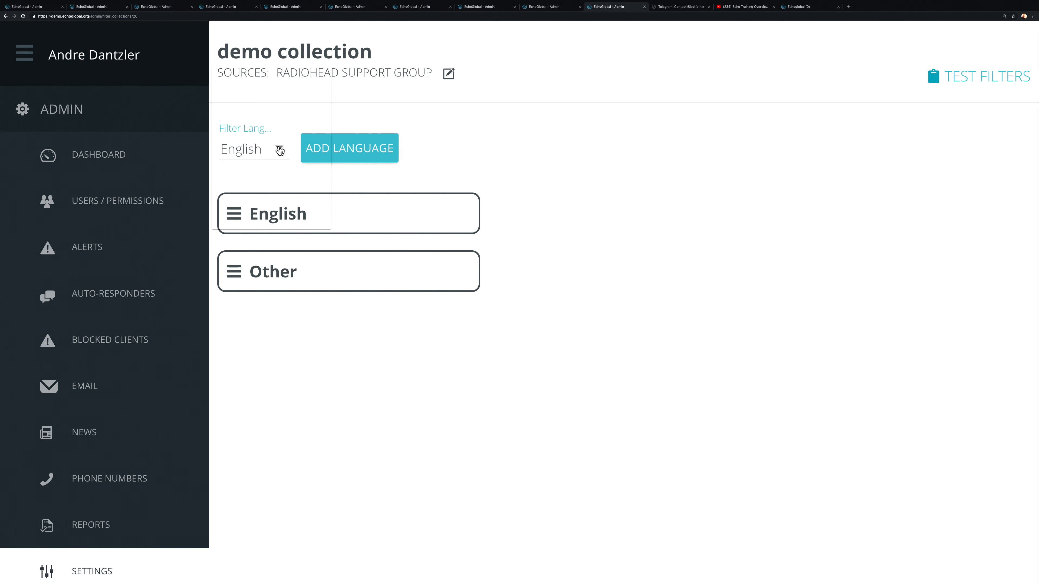
Add a Spanish filter language section to demo collection
left_click(280, 151)
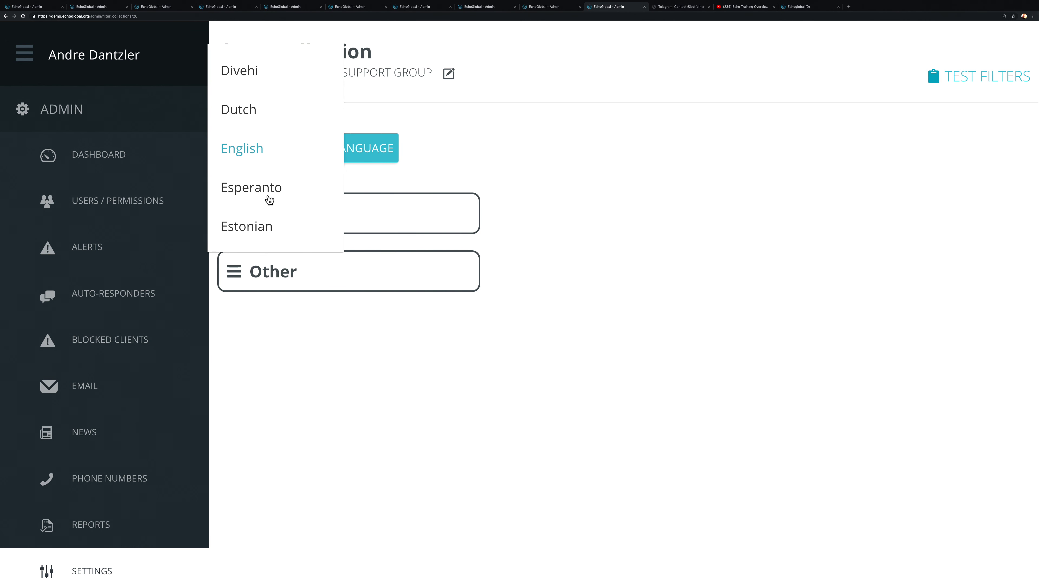
scroll(270, 198, "down", 1)
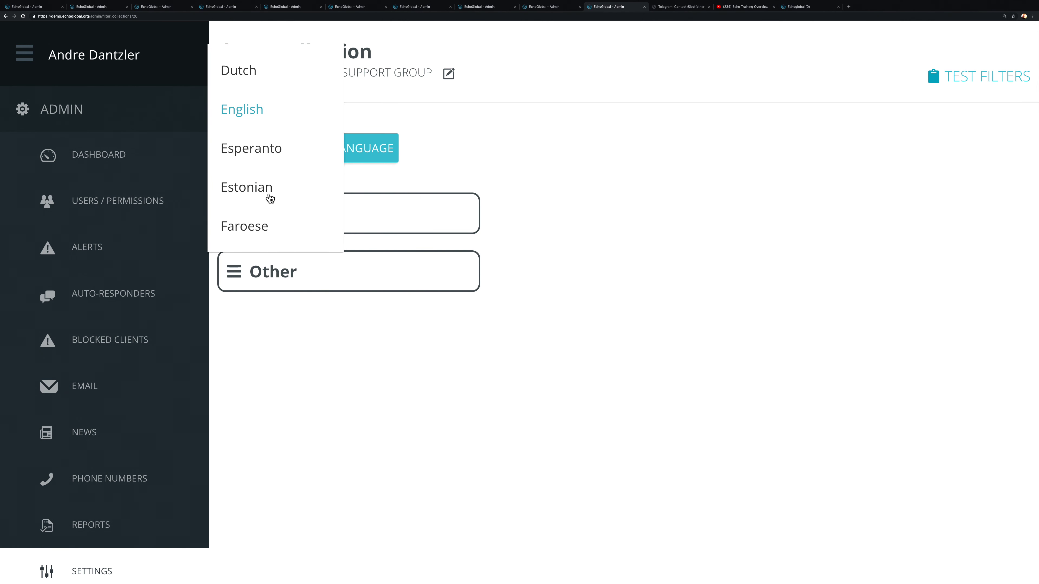
scroll(270, 198, "down", 20)
scroll(270, 199, "up", 20)
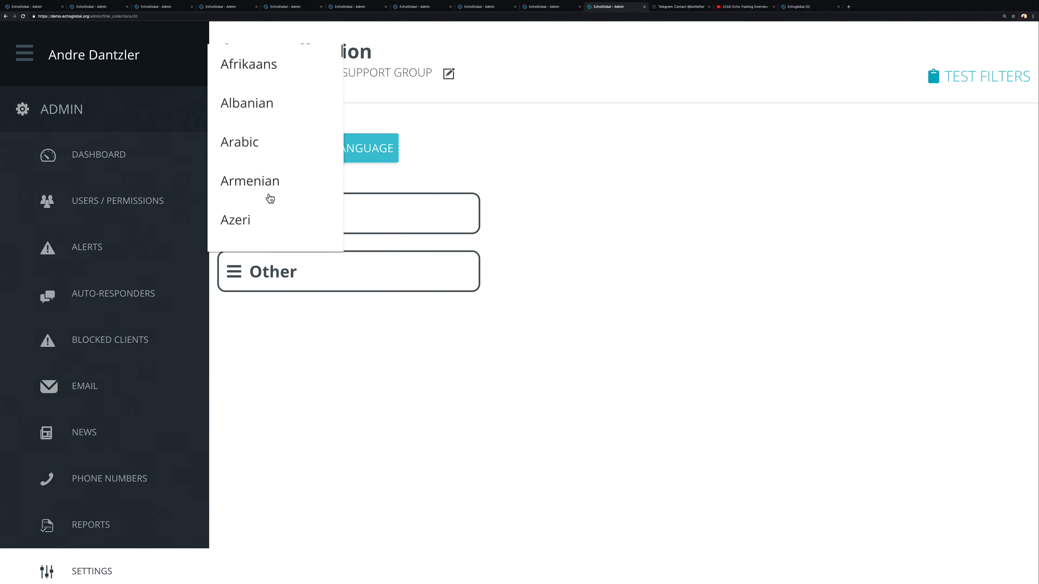
scroll(270, 199, "down", 15)
scroll(270, 198, "up", 5)
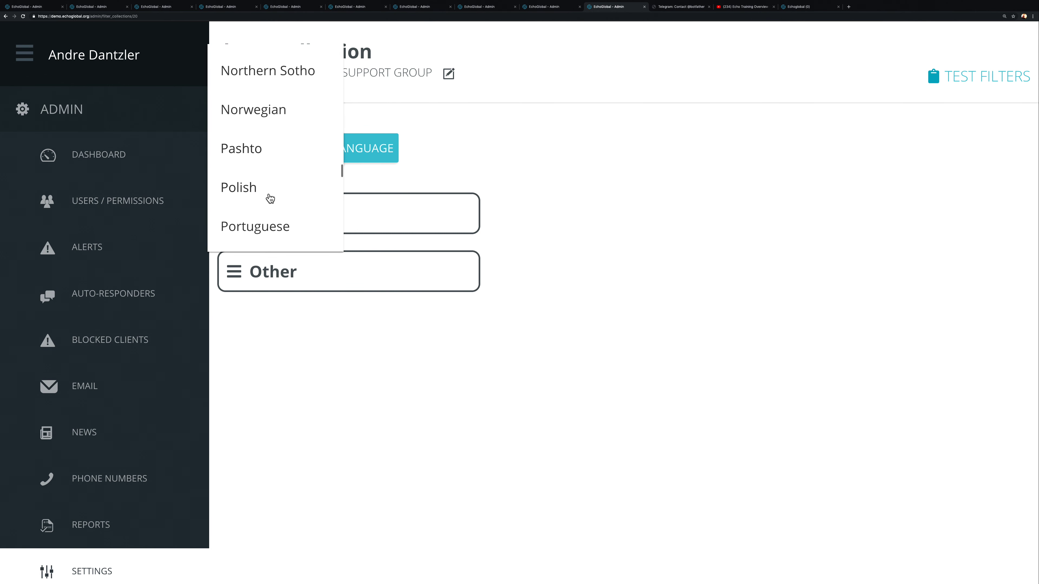
scroll(270, 199, "down", 5)
scroll(270, 199, "down", 5)
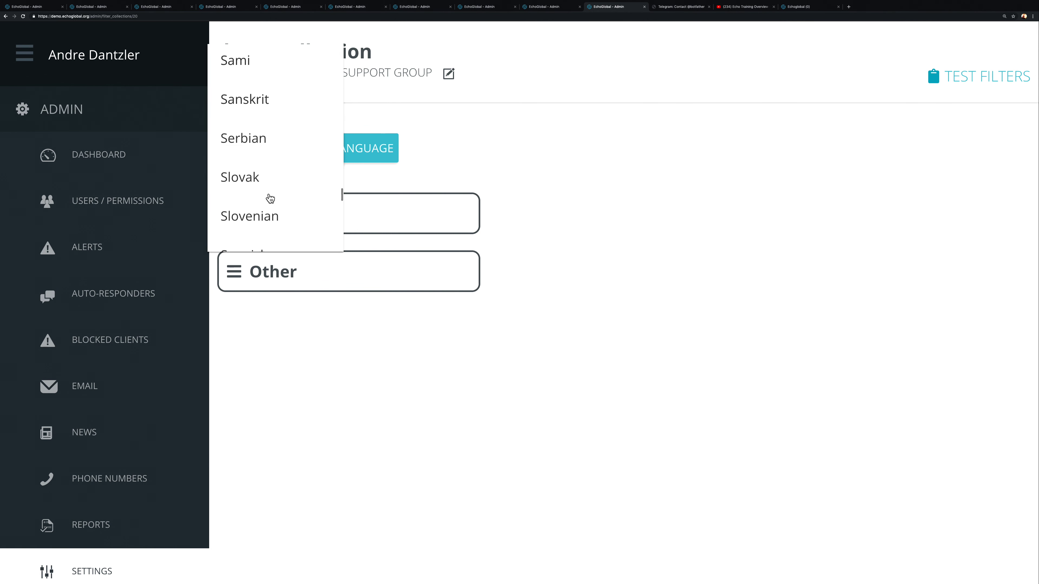
left_click(258, 173)
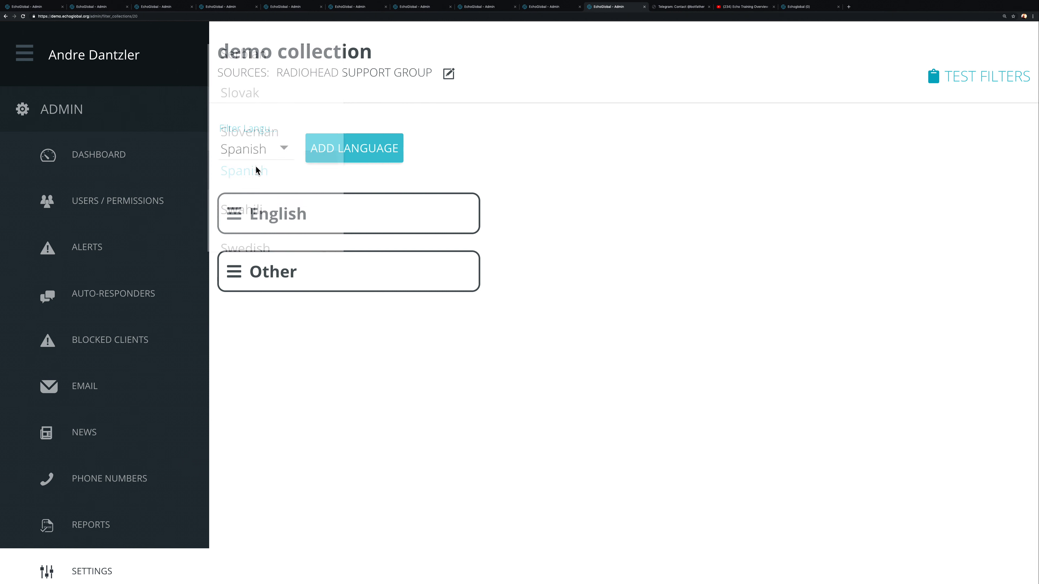
left_click(352, 150)
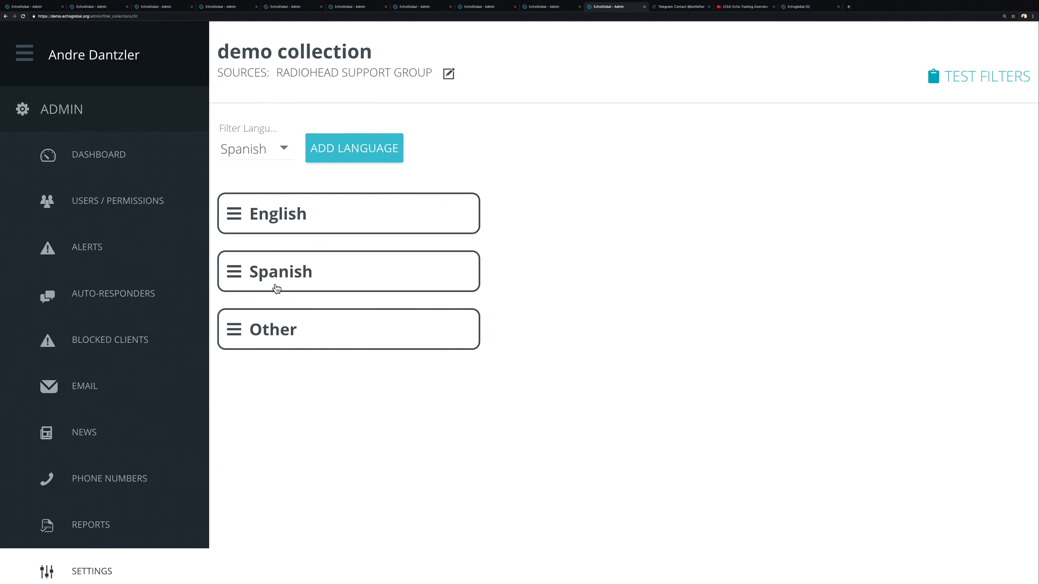
left_click(973, 84)
Test 'Como estas?' and confirm Spanish, no filter, General Queue before closing the tester
type("Como estas")
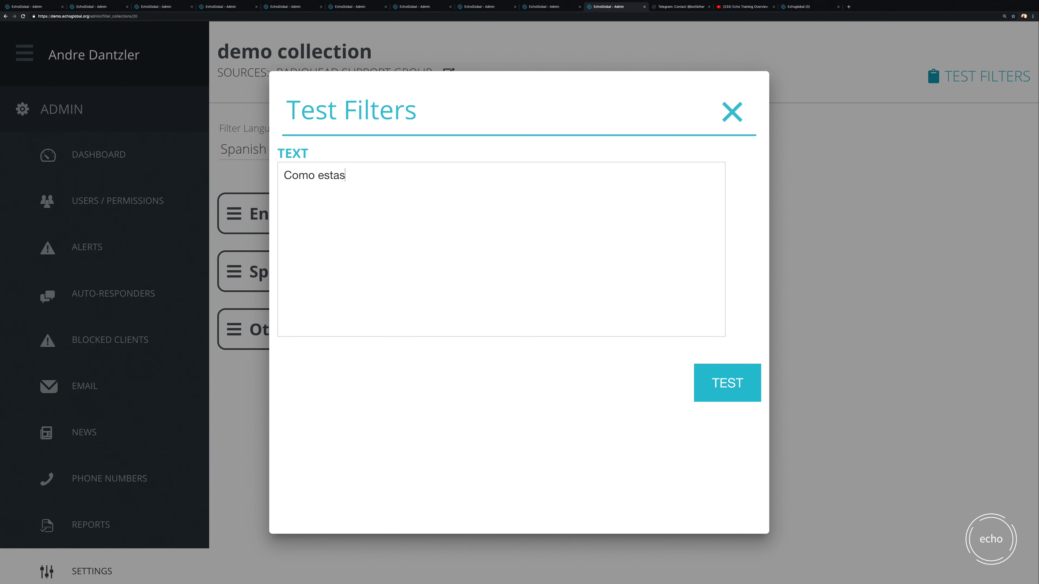
type("?")
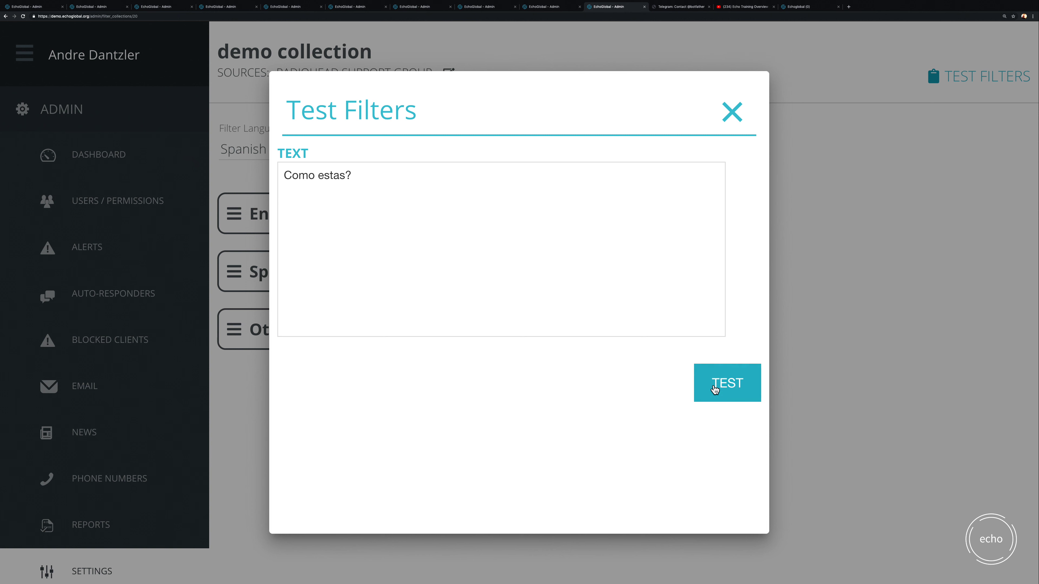
left_click(714, 389)
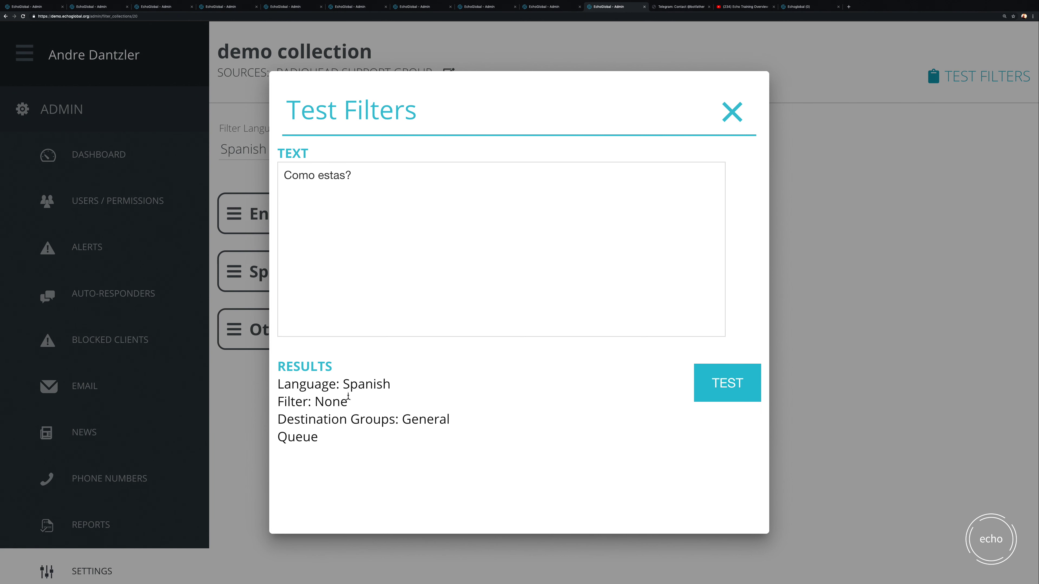
left_click_drag(336, 384, 402, 387)
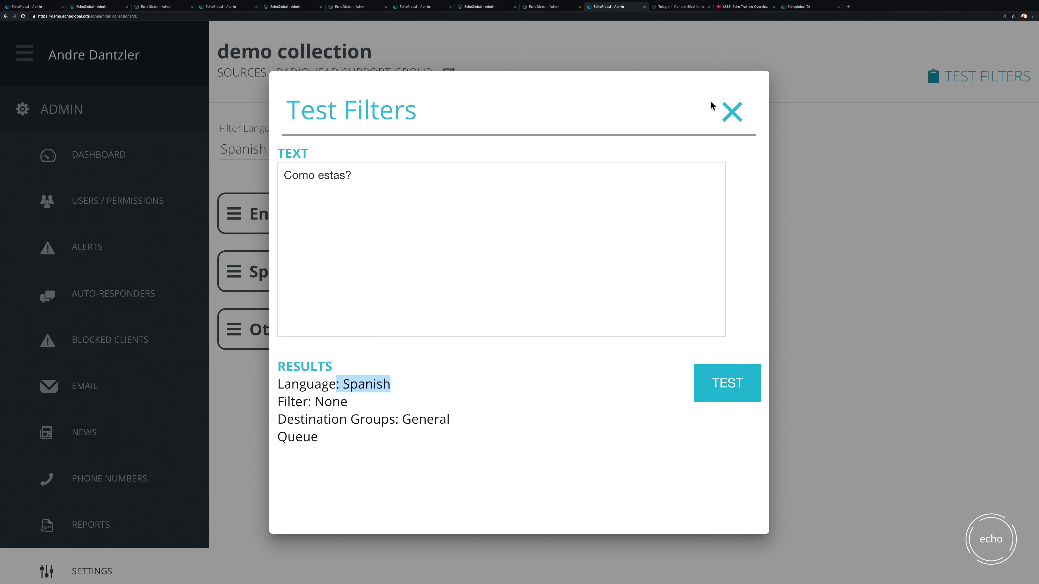
left_click(502, 193)
key("super+a")
key("ctrl+c")
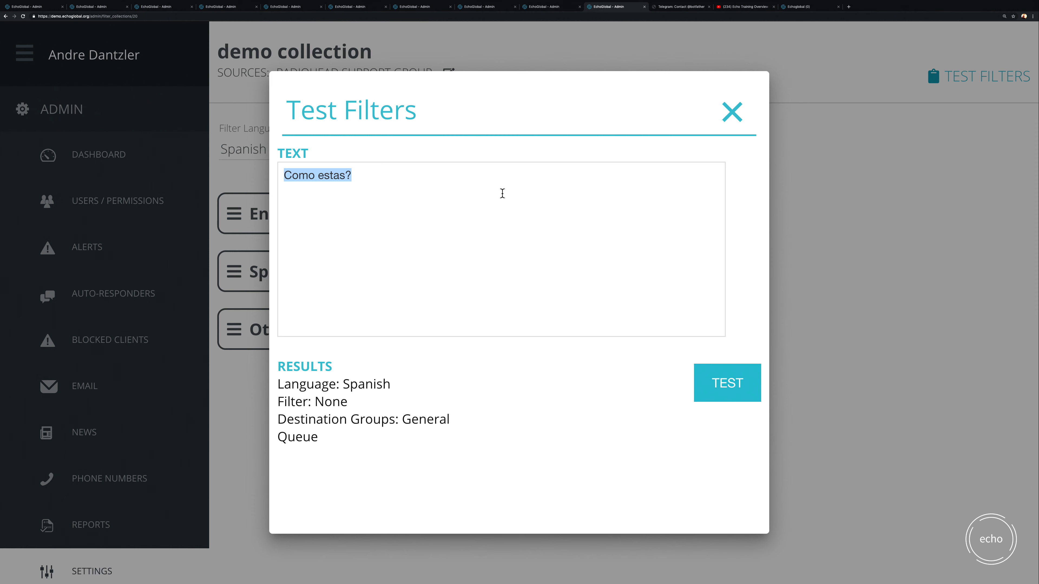
left_click(732, 111)
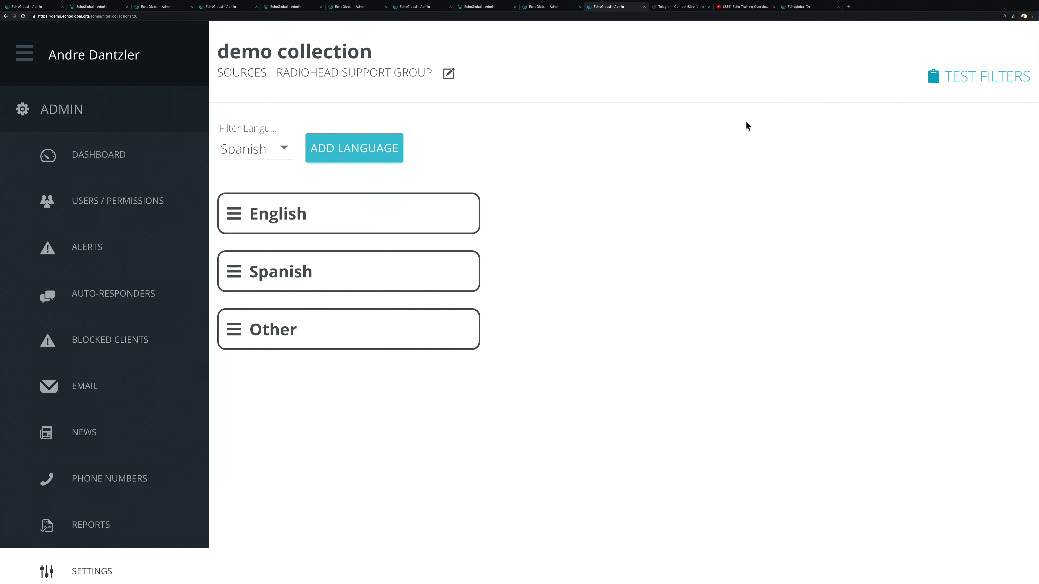
Add a Spanish filter named 'How are you?' with keyword 'Como estas'
left_click(421, 283)
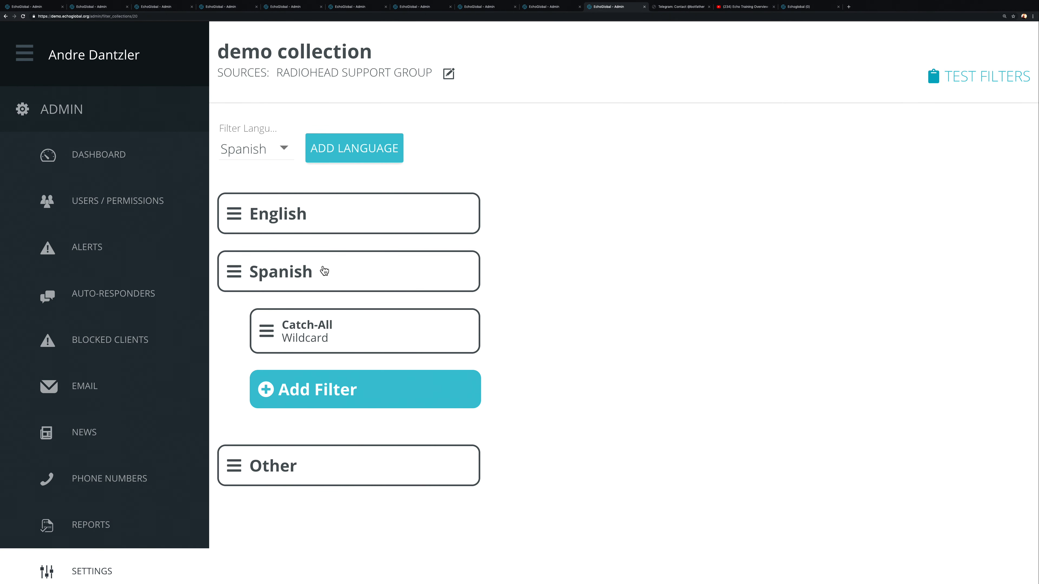
left_click(330, 397)
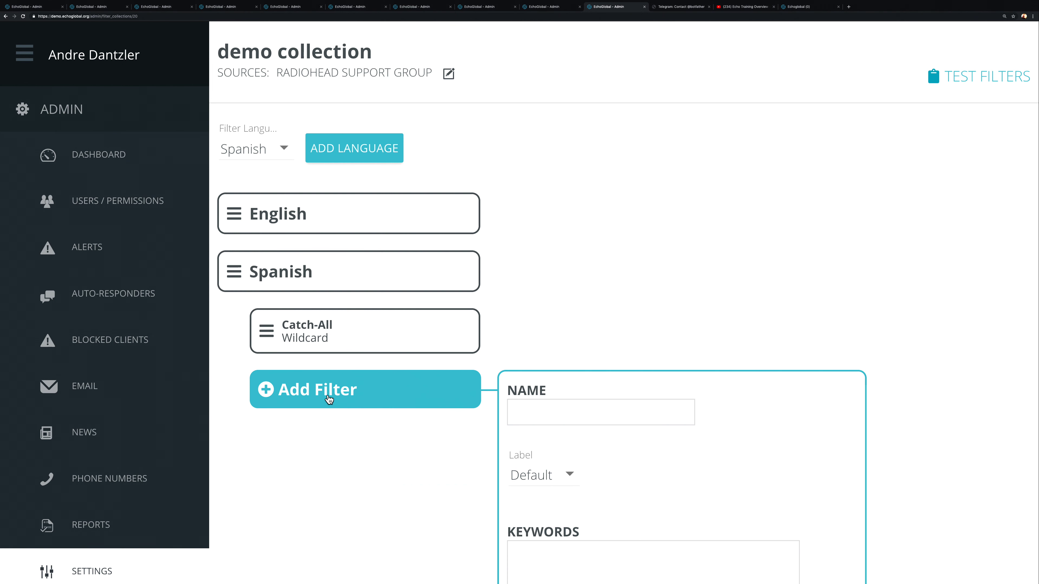
scroll(568, 399, "down", 3)
left_click(543, 319)
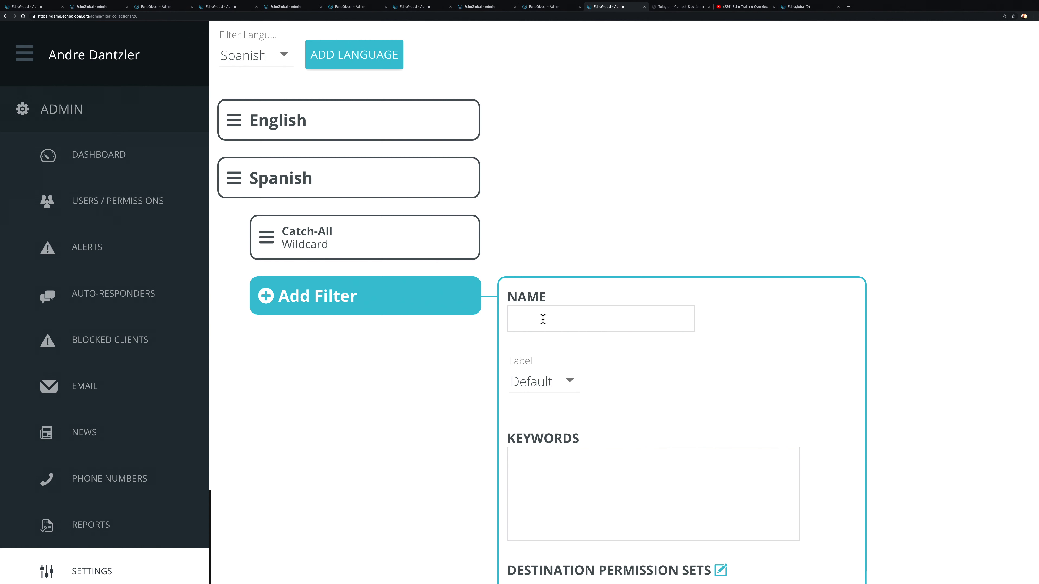
type("How are you?")
scroll(573, 327, "down", 2)
left_click(581, 398)
key("ctrl+v")
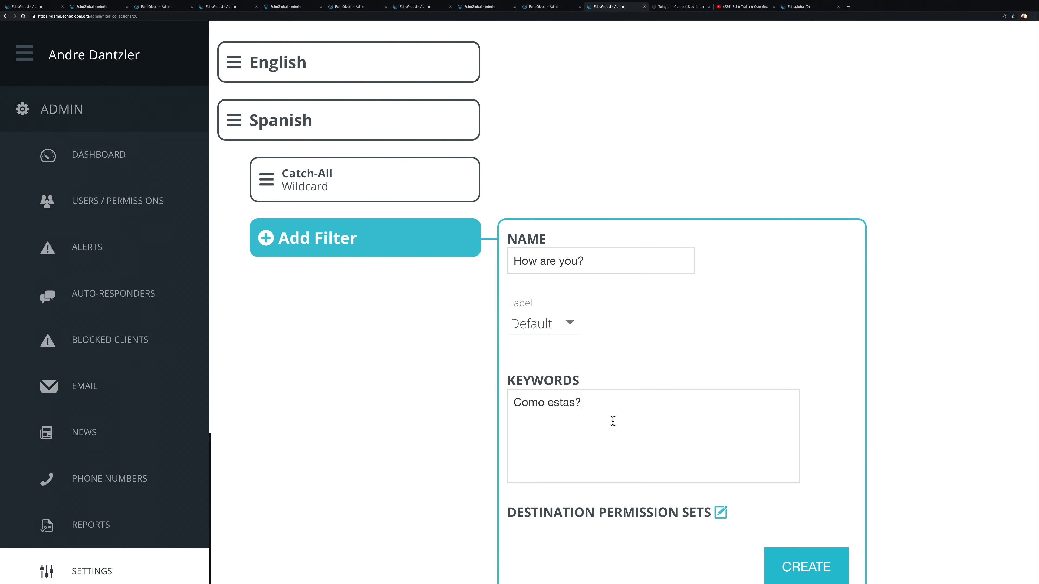
scroll(612, 421, "down", 3)
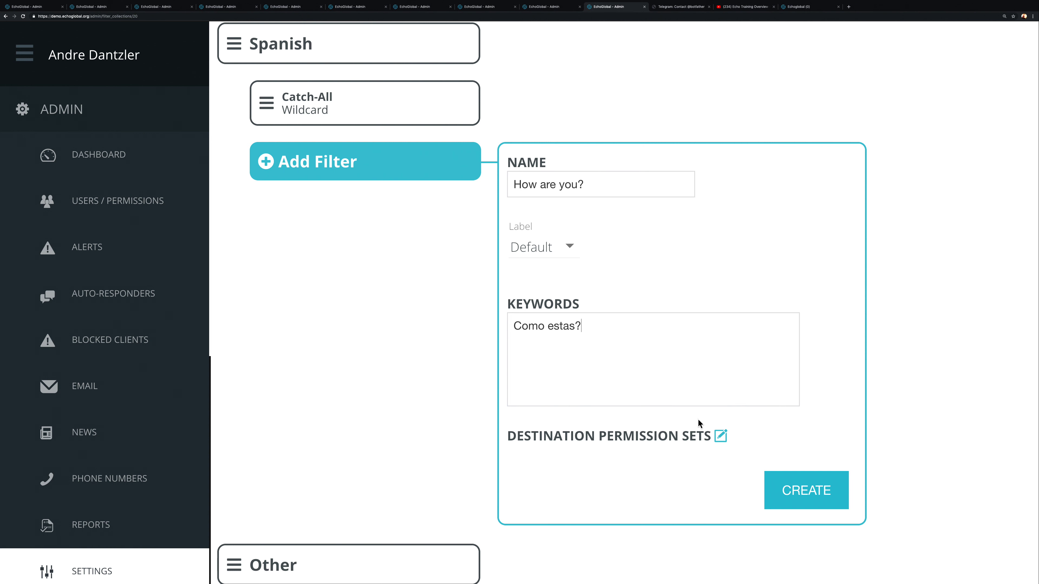
key("BackSpace")
Route the filter to the Best Permission Set and create it
left_click(720, 436)
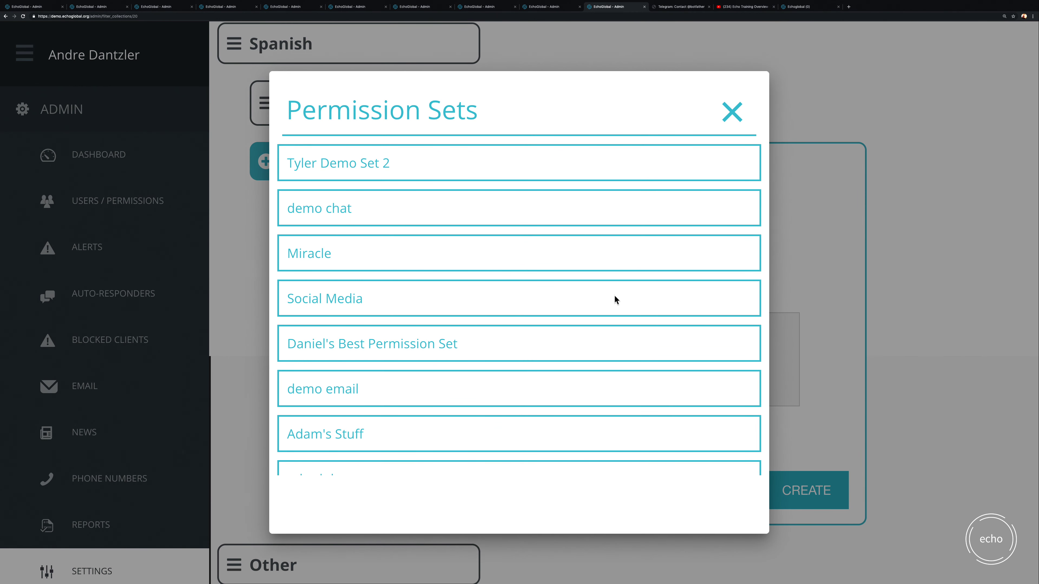
scroll(348, 302, "down", 2)
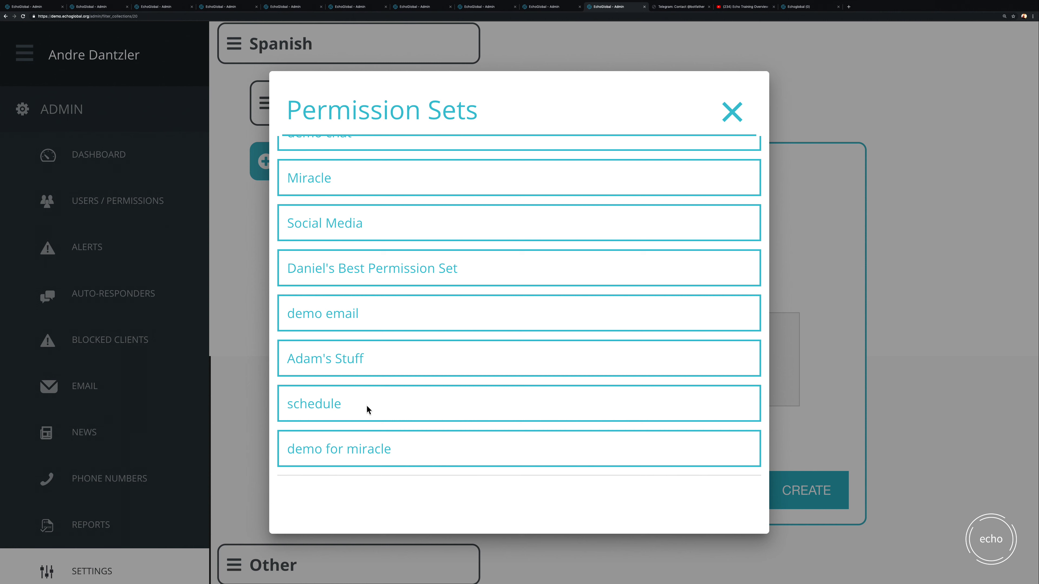
scroll(373, 375, "down", 1)
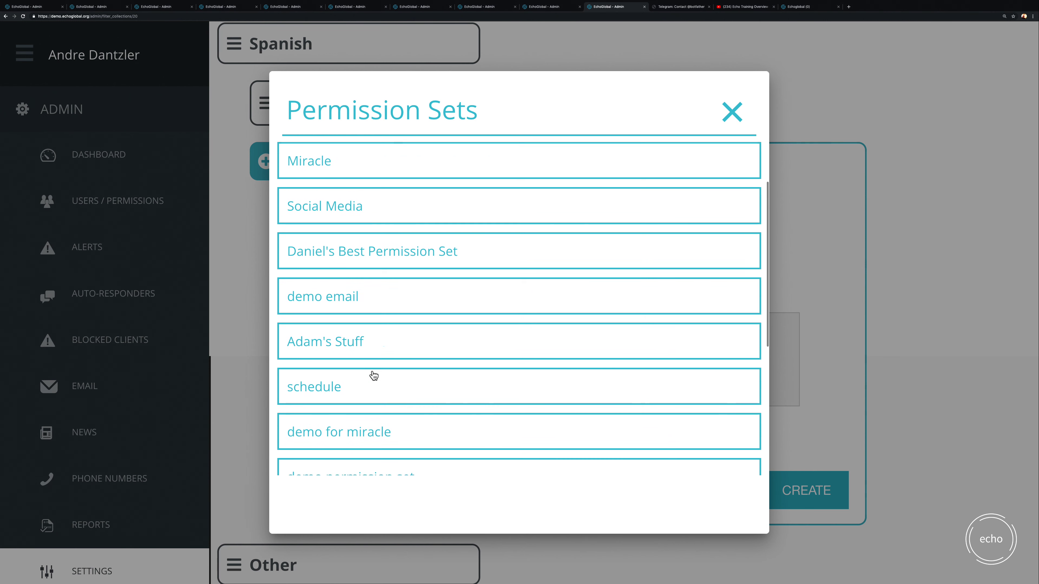
left_click(394, 250)
left_click(824, 340)
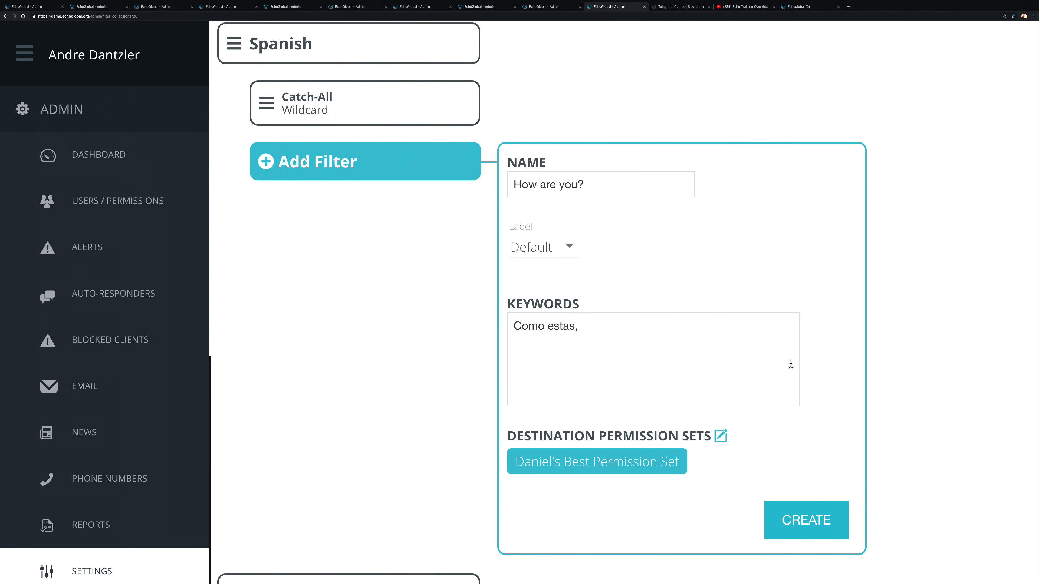
left_click(811, 516)
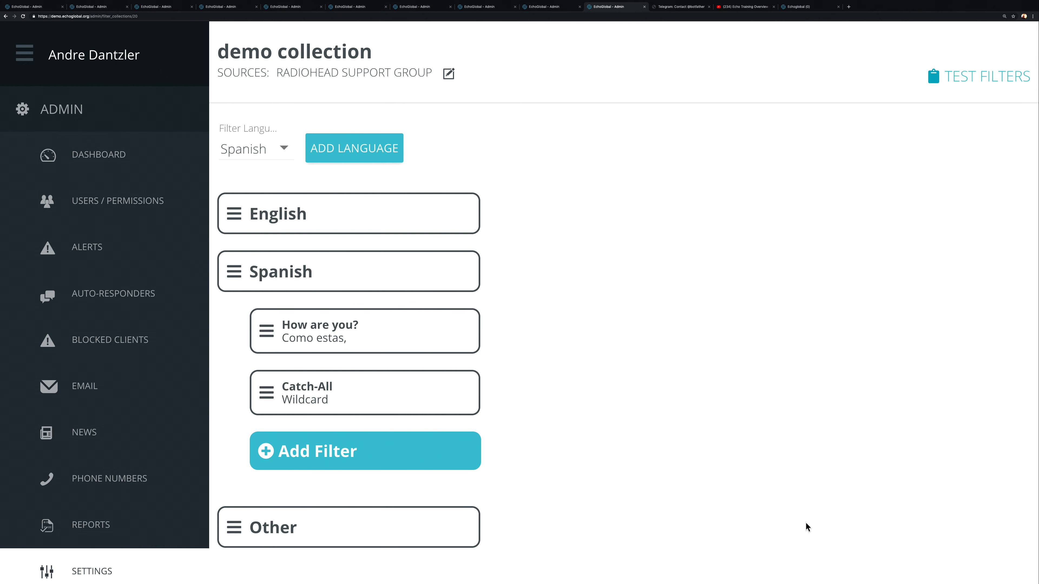
left_click(975, 79)
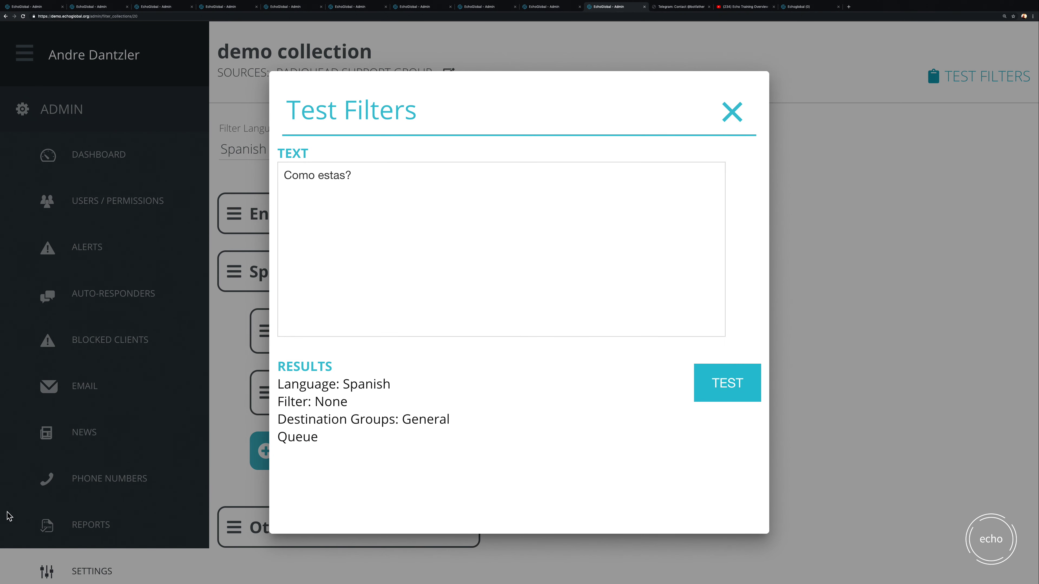
left_click(718, 389)
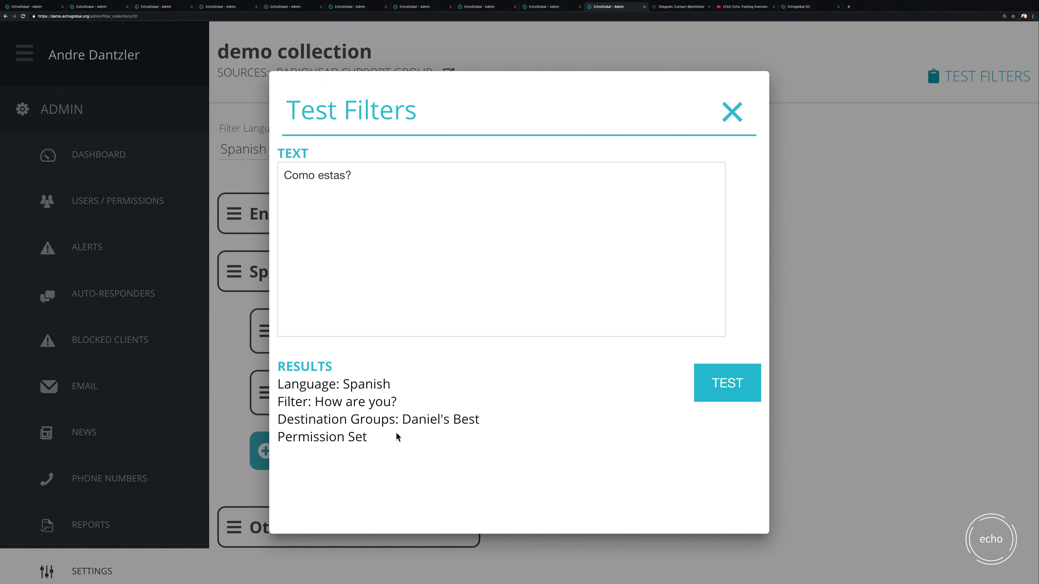
left_click_drag(403, 421, 436, 440)
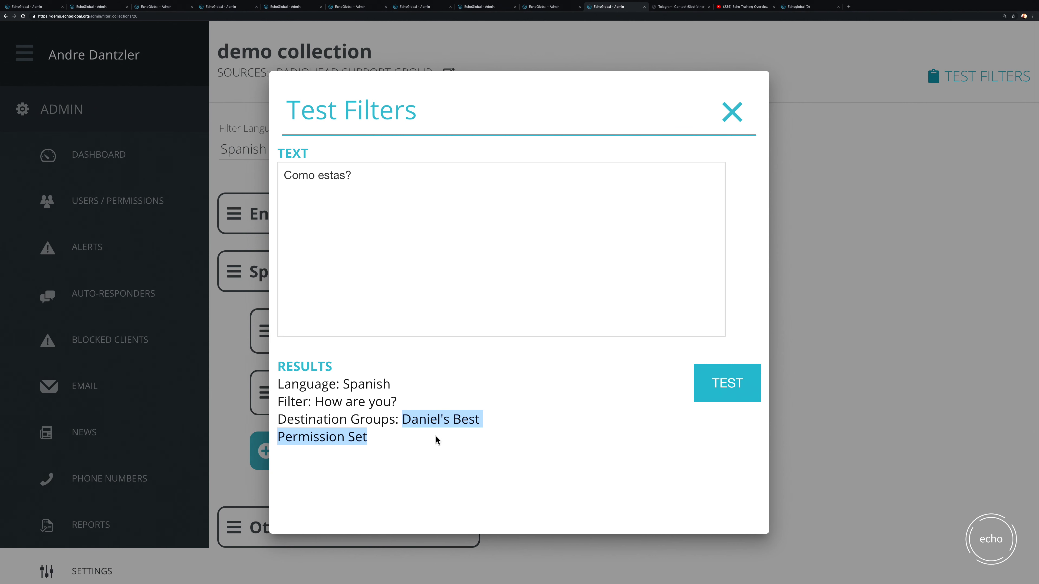
left_click(867, 248)
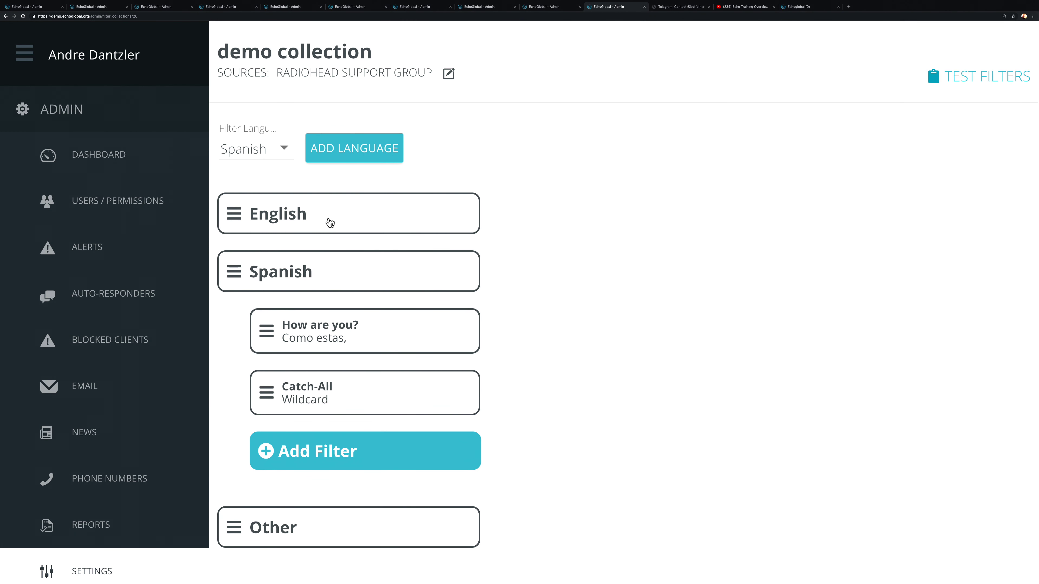
Start a new English filter named 'Urgent' with keywords 'suicde,kill myself,'
left_click(330, 222)
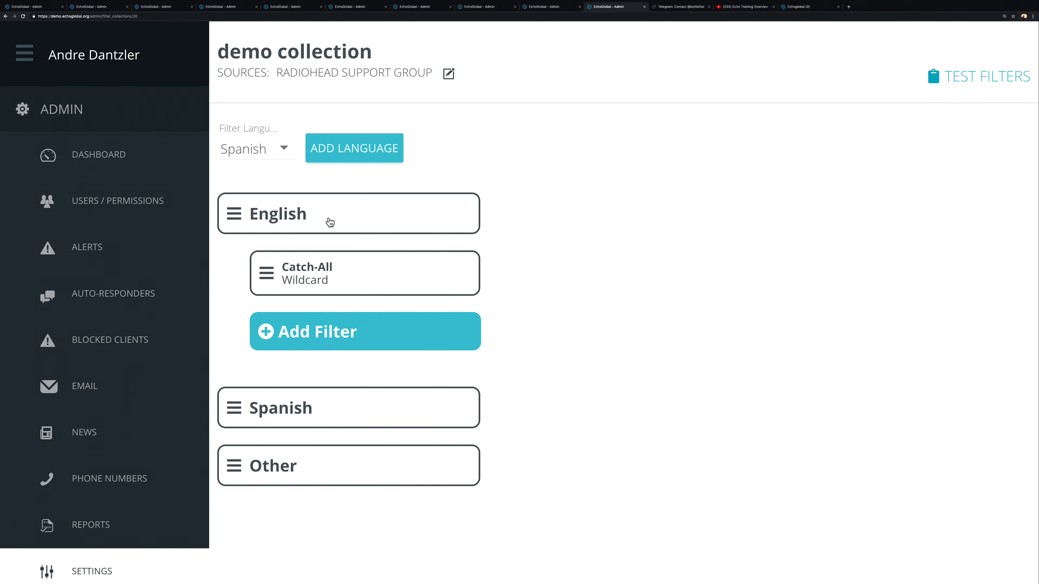
left_click(342, 348)
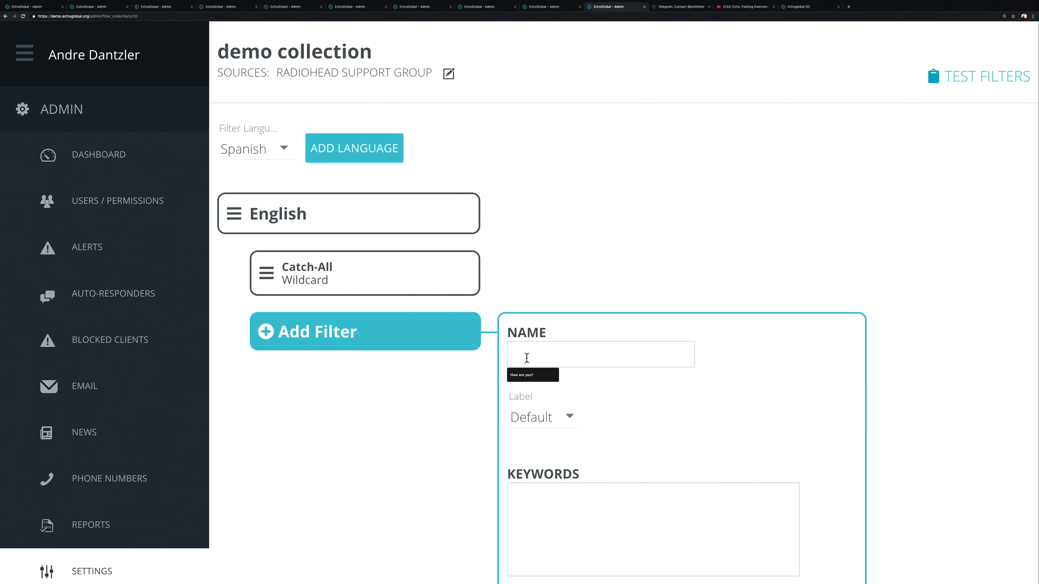
type("urger")
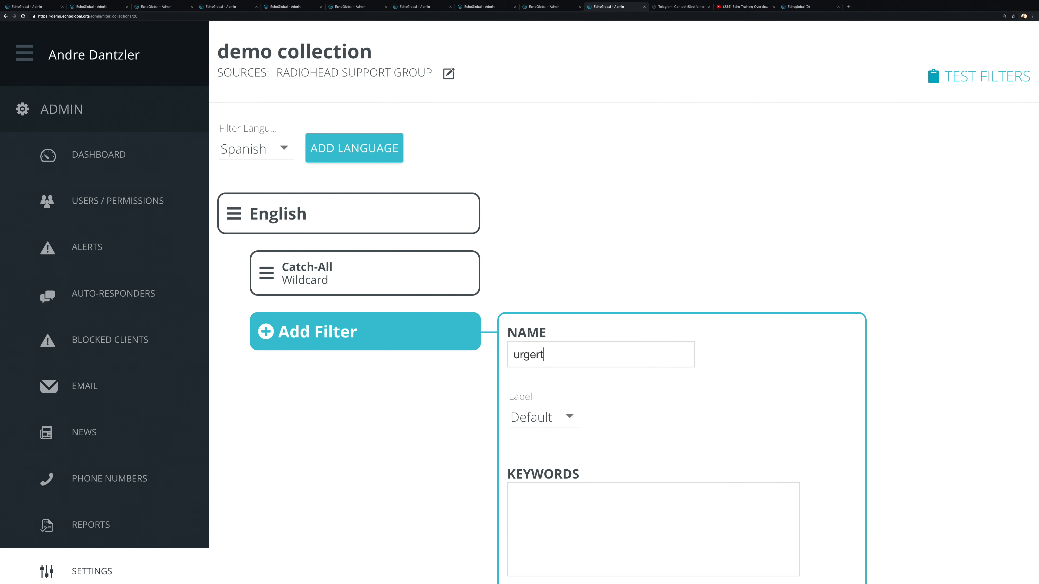
type("t")
key("ctrl+a")
type("Urgent")
scroll(532, 343, "down", 3)
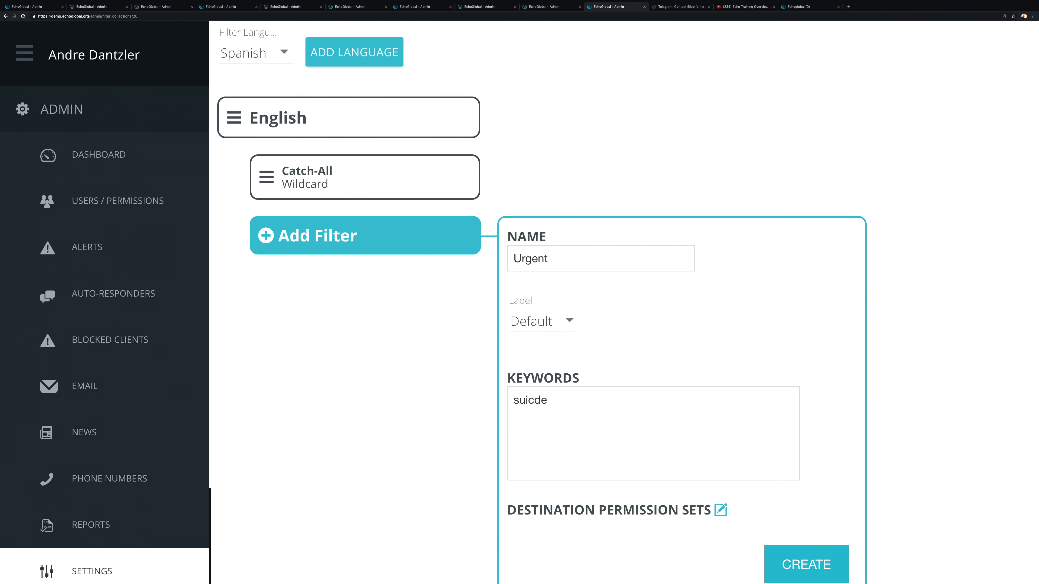
type(",kill m")
scroll(548, 364, "down", 2)
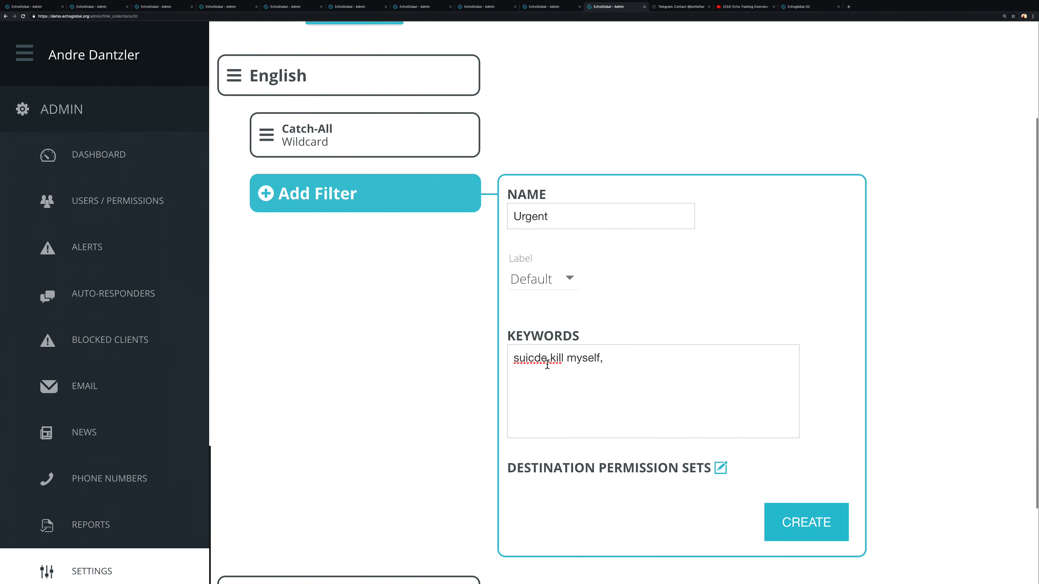
Label the filter Emergency, route it to the Best Permission Set, and create it
left_click(531, 281)
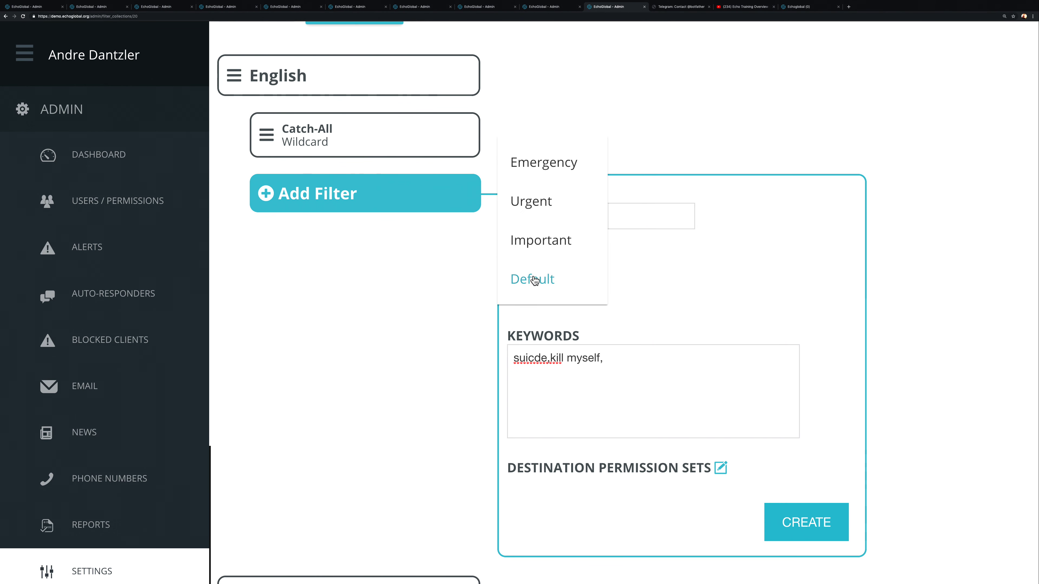
left_click(544, 172)
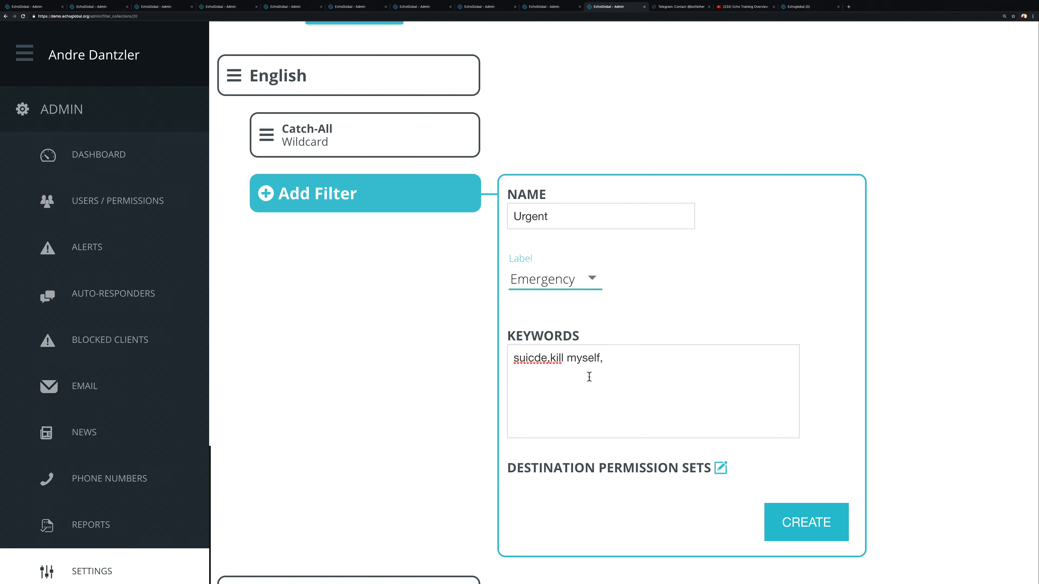
left_click(718, 469)
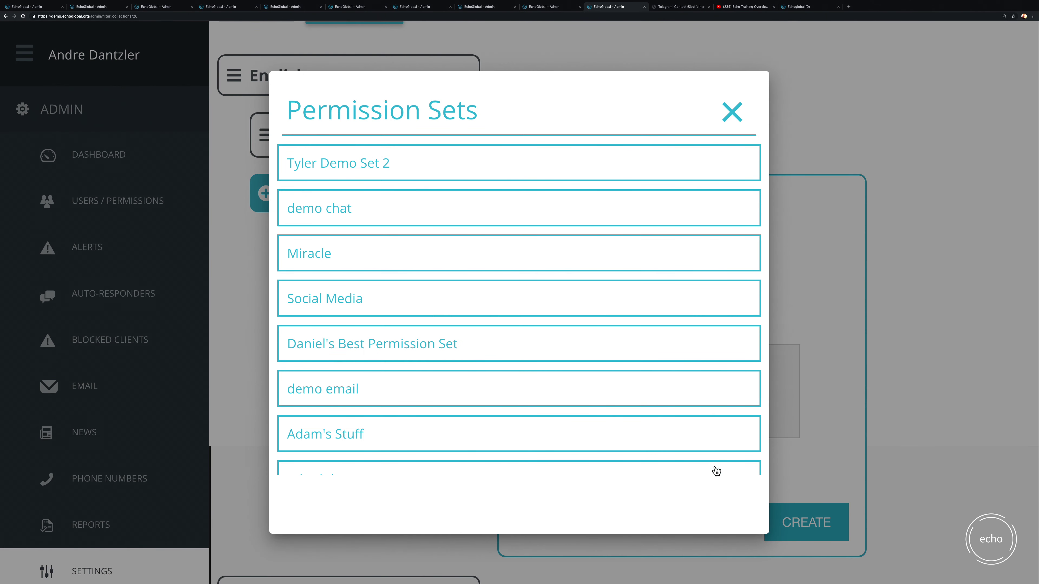
left_click(426, 345)
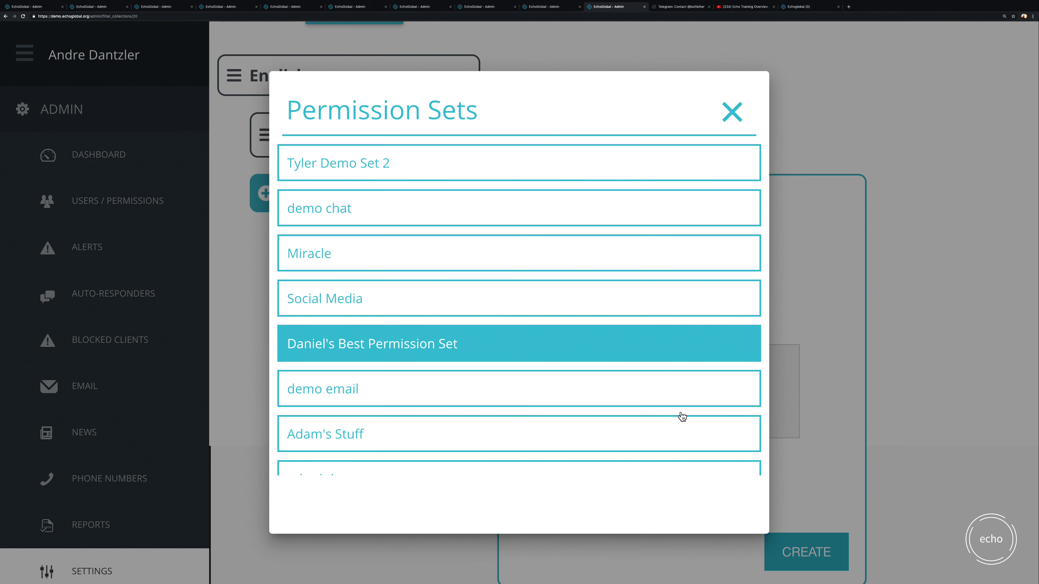
left_click(834, 480)
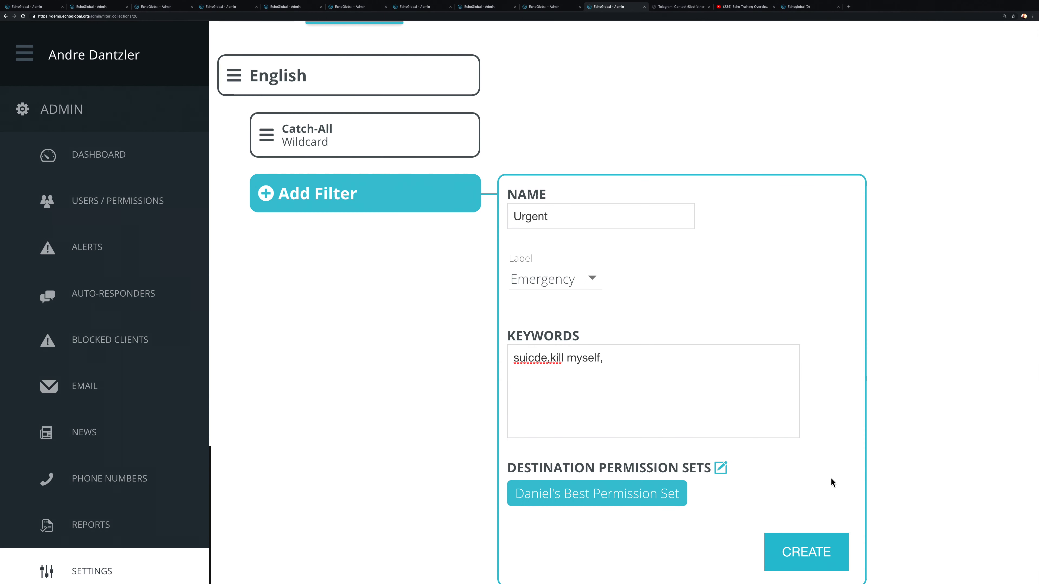
left_click(817, 557)
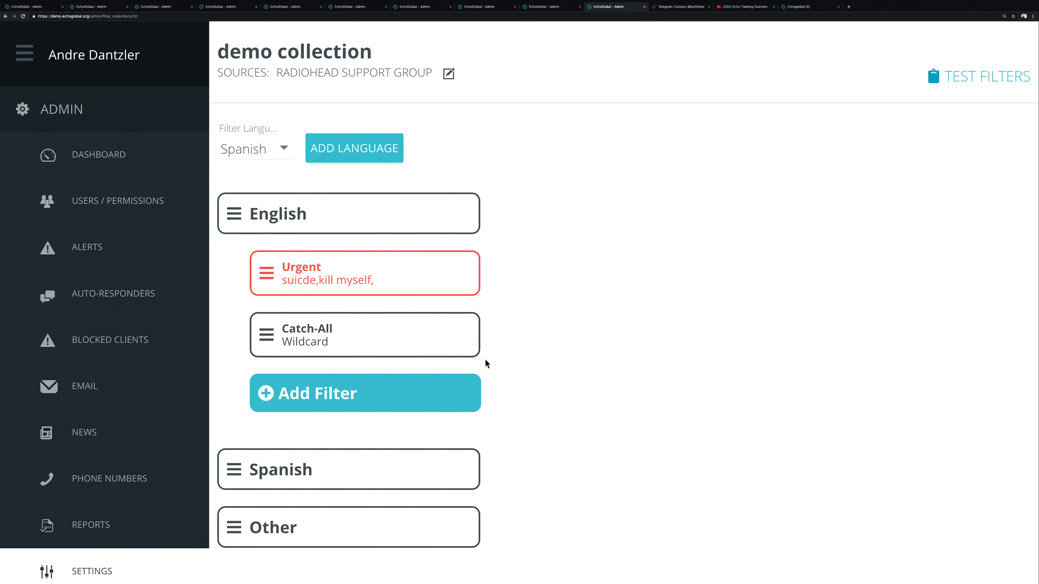
Correct the Urgent filter's keywords to 'suicide,kill myself,' and update it
left_click(376, 280)
left_click(533, 433)
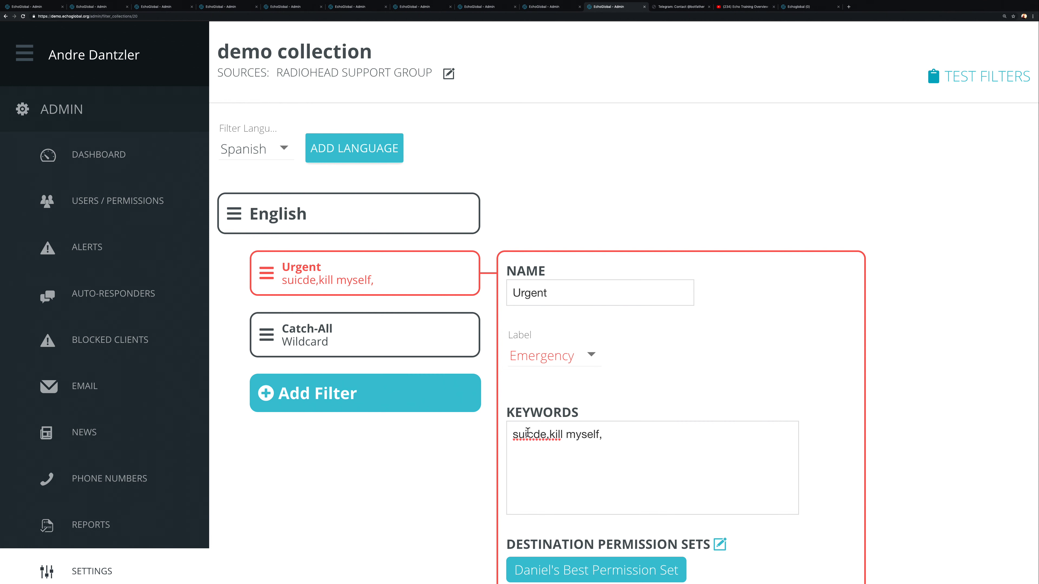
right_click(528, 433)
left_click(509, 423)
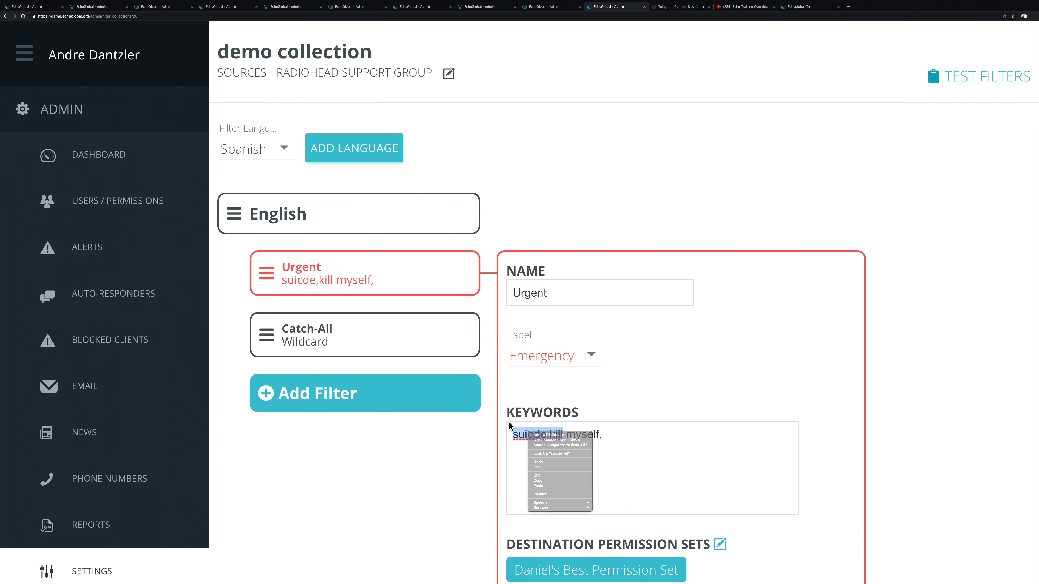
type("suicide")
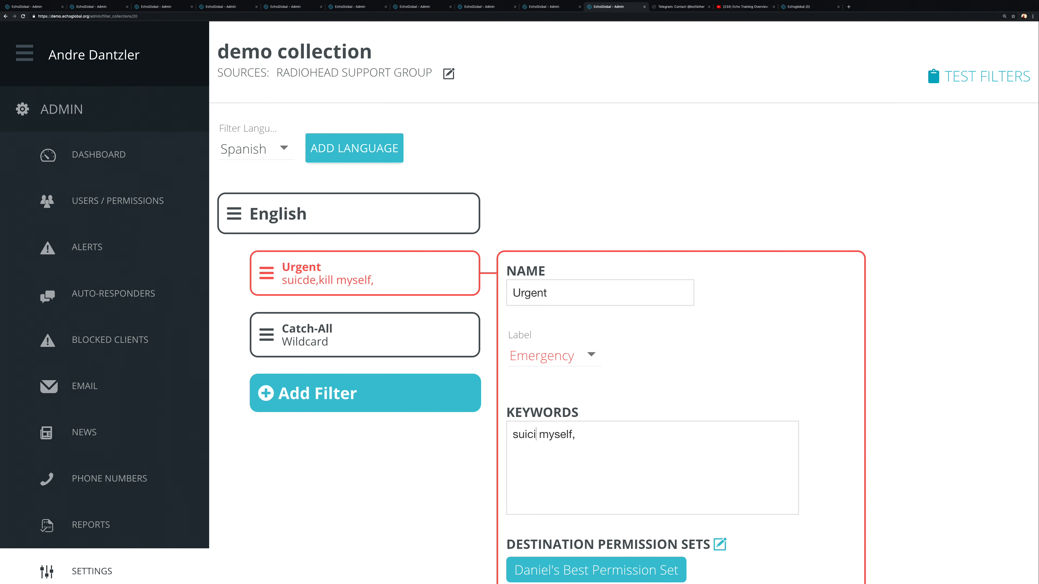
type(", kil")
key("BackSpace")
key("BackSpace")
key("BackSpace")
key("BackSpace")
type("kill")
scroll(524, 450, "down", 1)
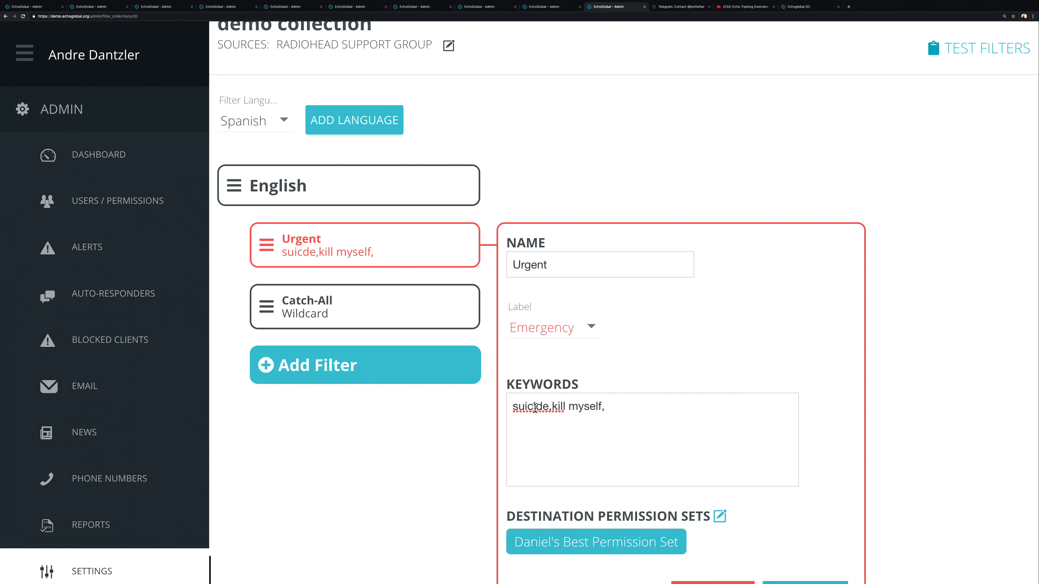
scroll(702, 366, "down", 3)
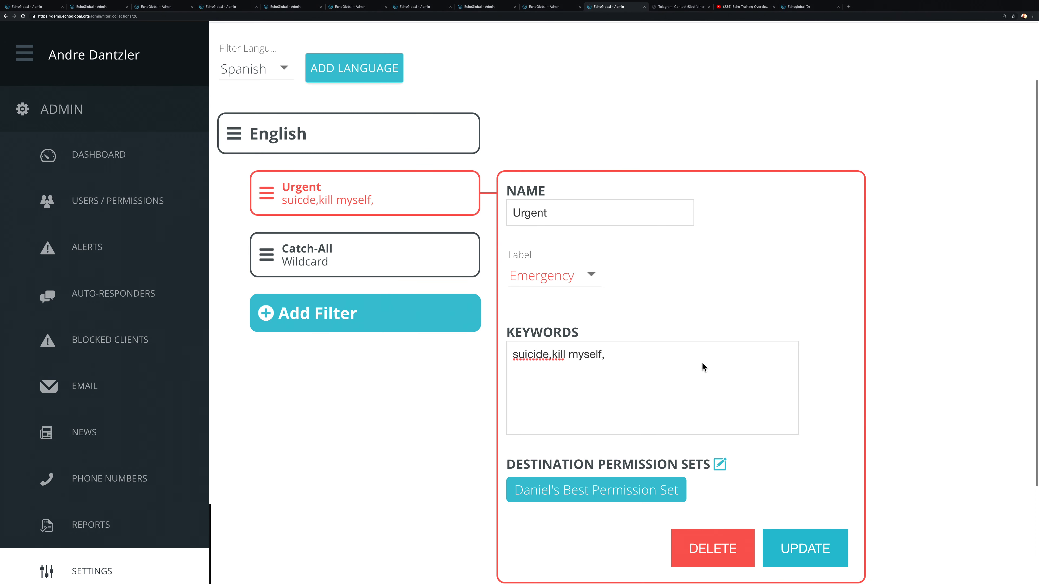
left_click(796, 503)
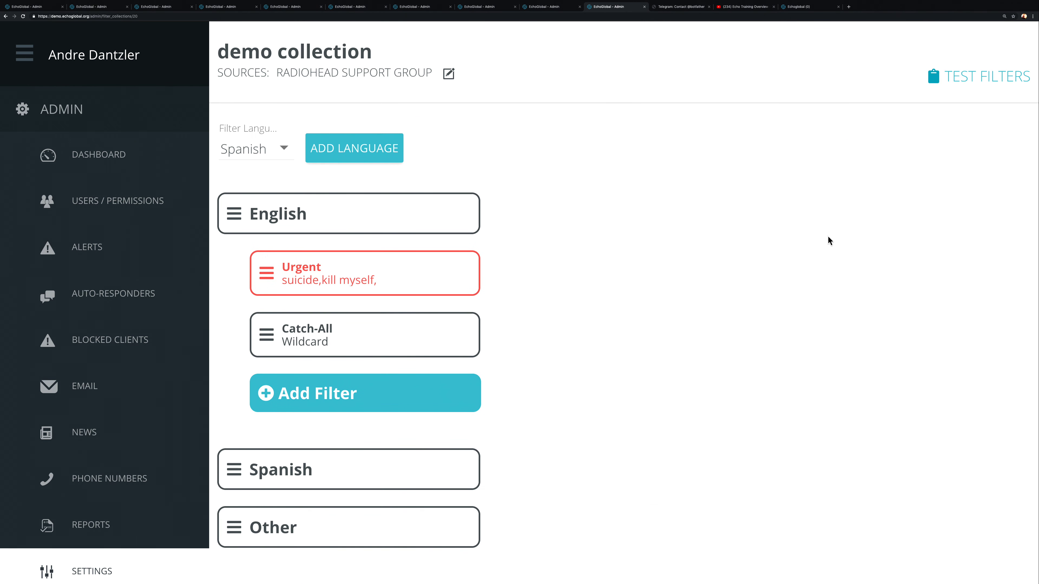
left_click(968, 77)
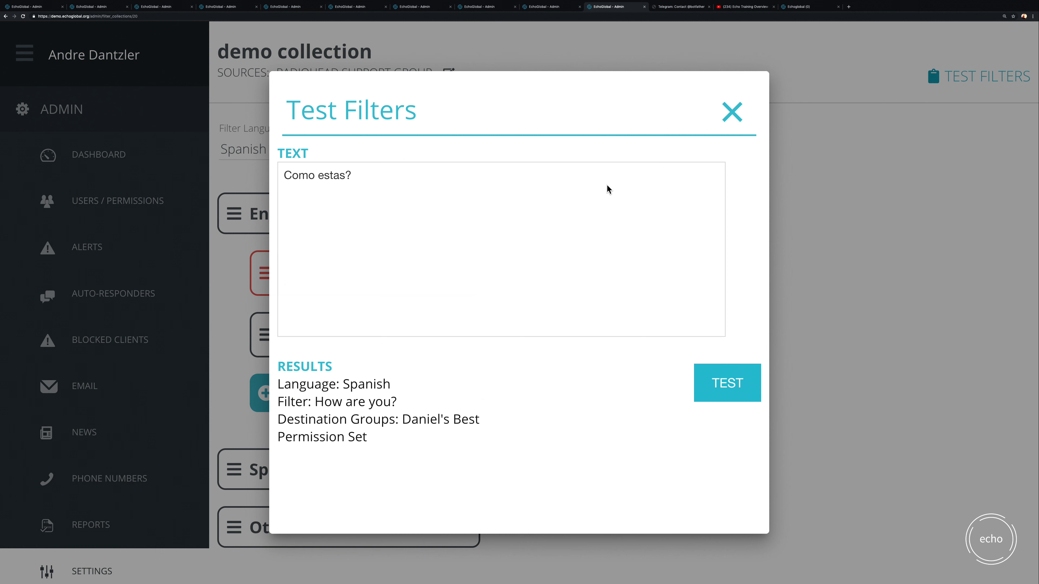
triple_click(443, 226)
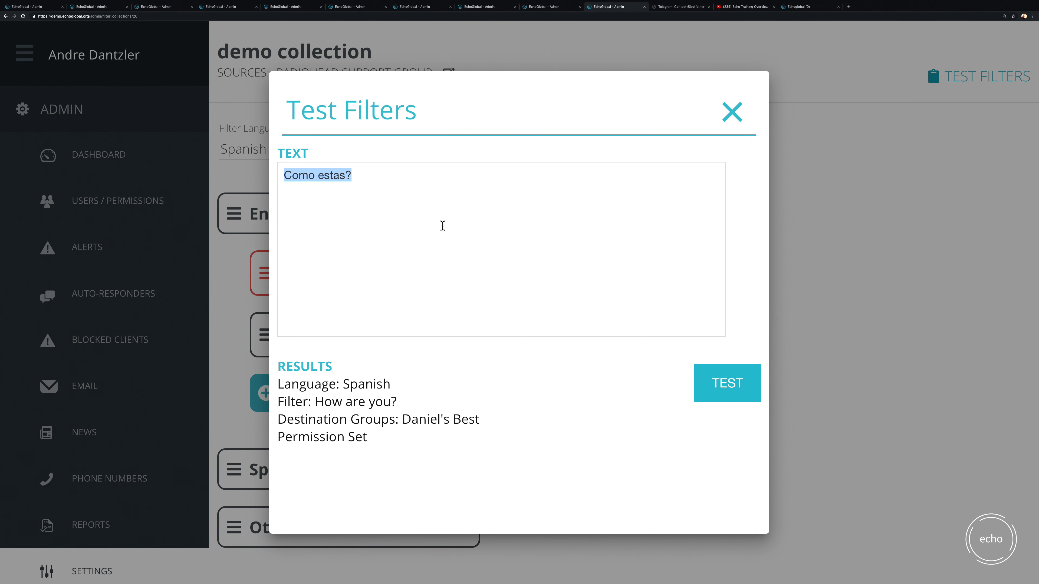
type("suicide")
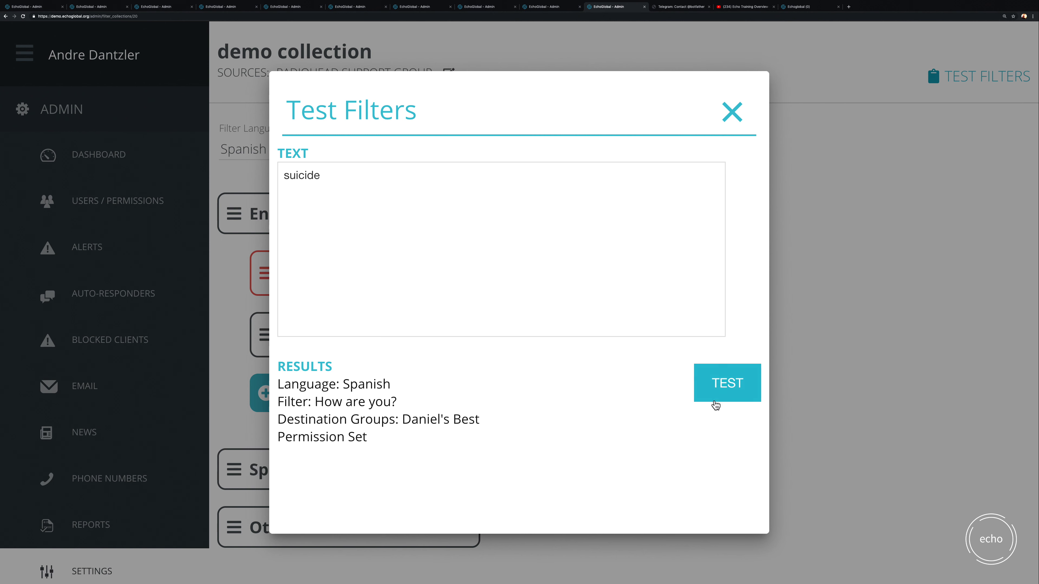
left_click(733, 394)
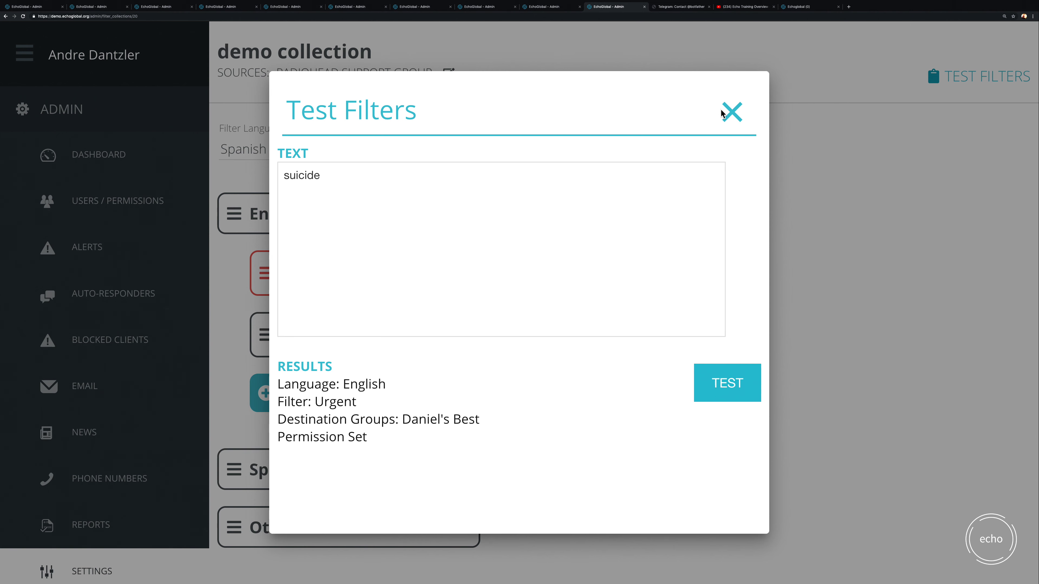
left_click(732, 112)
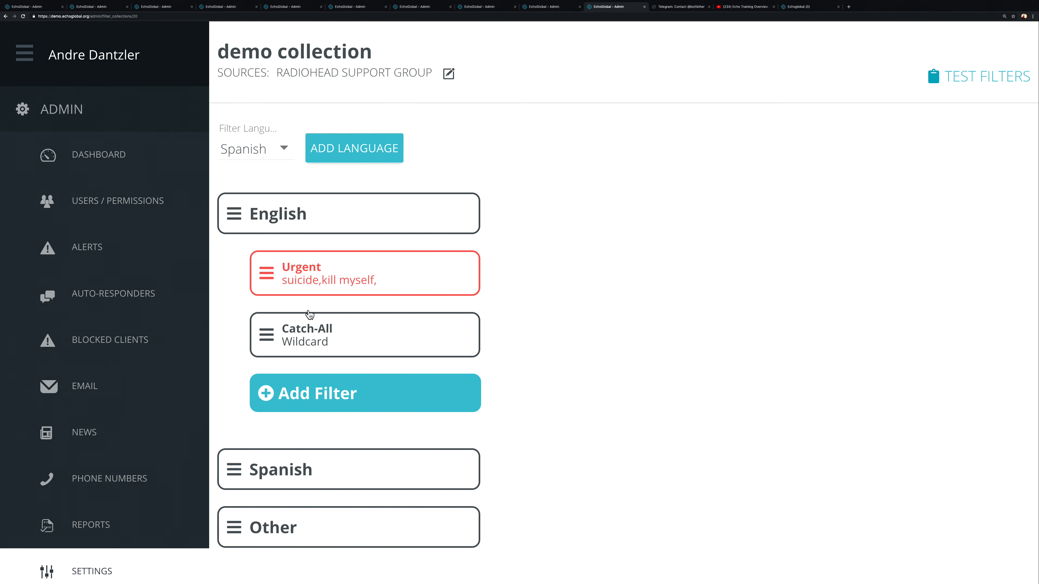
Start English filter 'the next filter', labelled Urgent, with keyword 'urgent word'
left_click(308, 403)
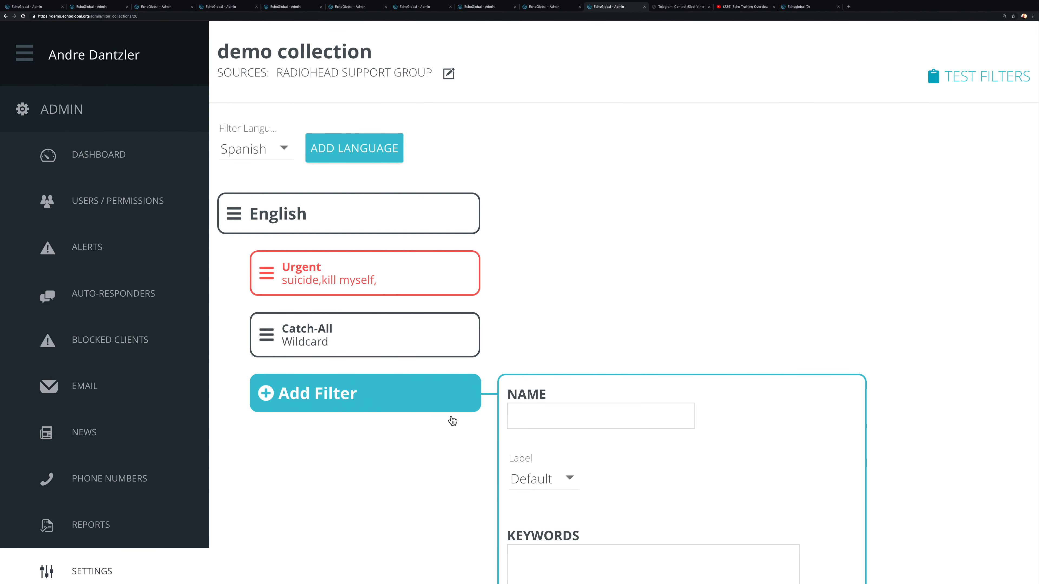
left_click(543, 415)
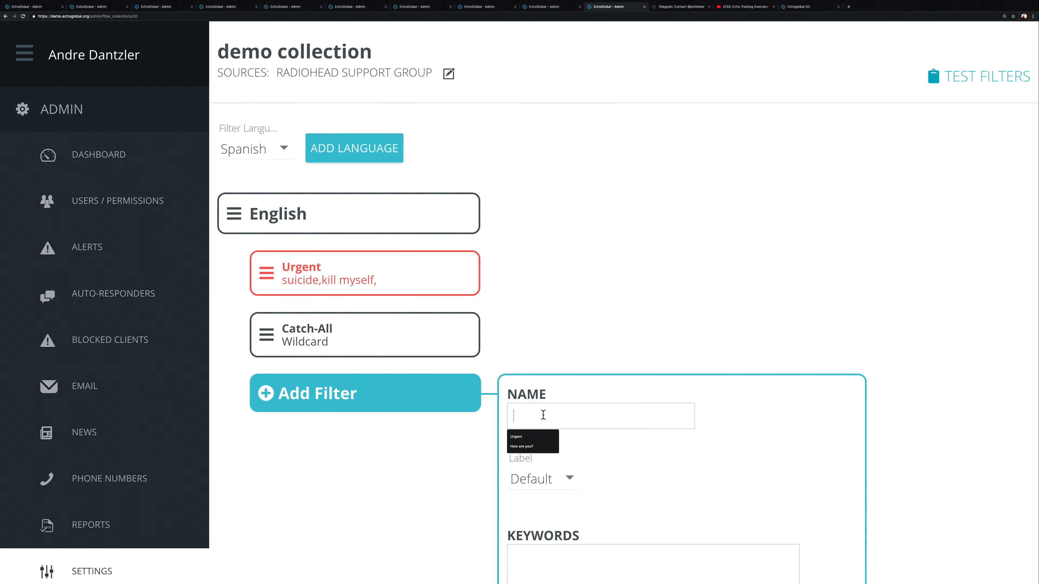
type("the next filter")
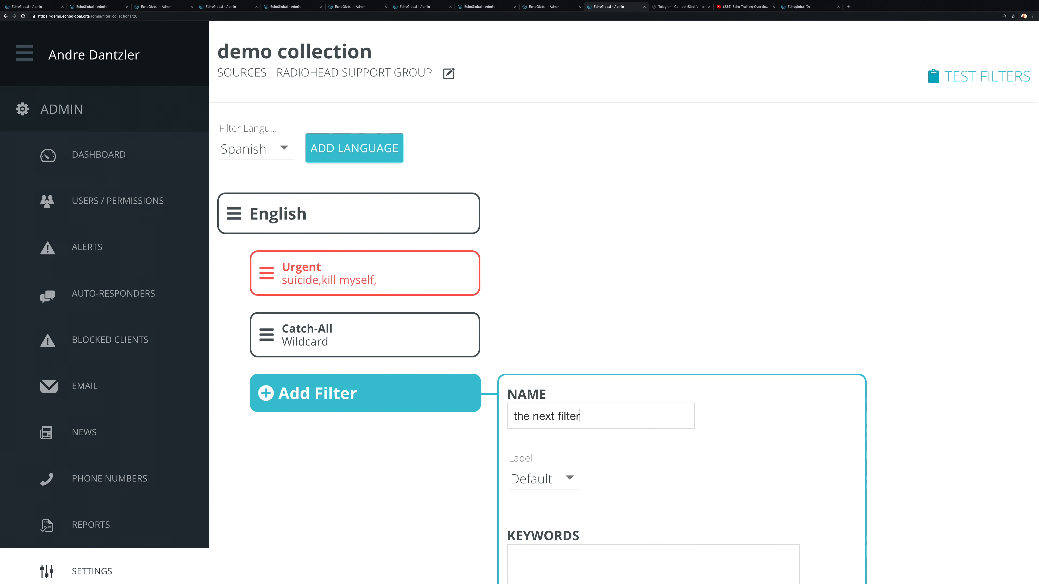
scroll(599, 418, "down", 3)
left_click(569, 376)
left_click(549, 309)
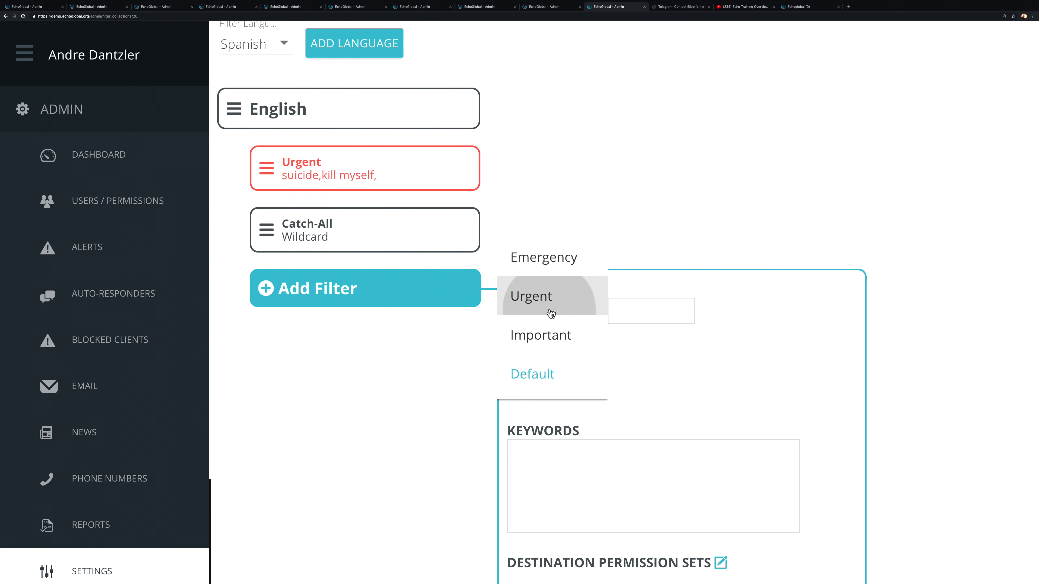
left_click(533, 482)
scroll(533, 482, "down", 2)
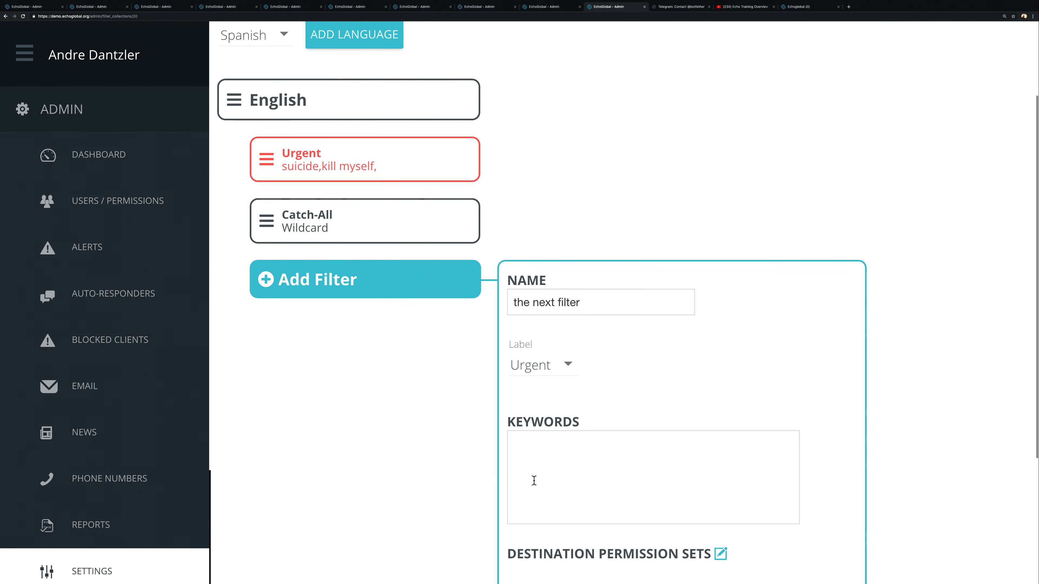
type("key")
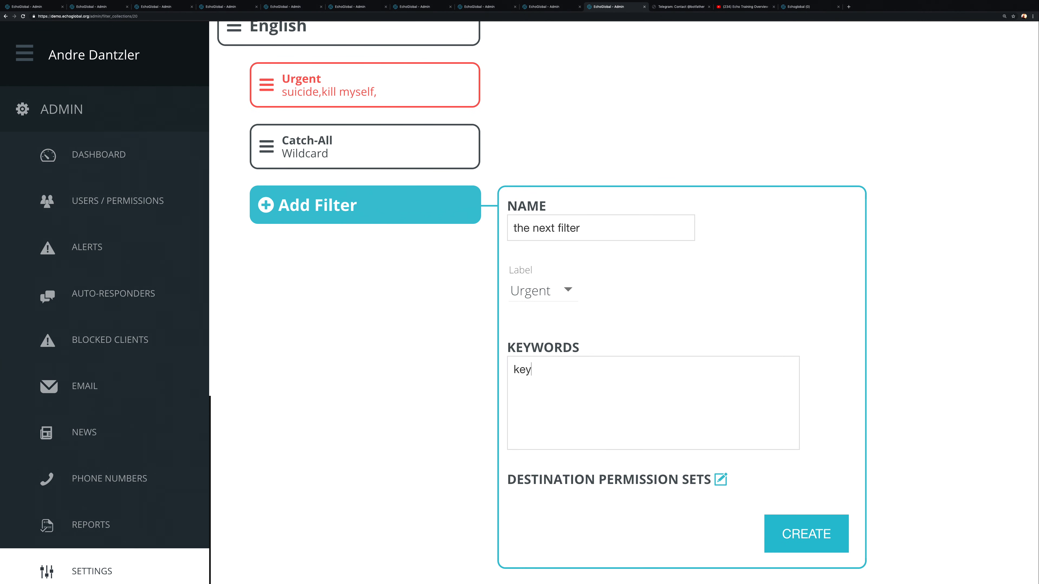
key("ctrl+a")
type("urgent wor")
Send the filter to demo email and a second permission set, then create it
left_click(721, 480)
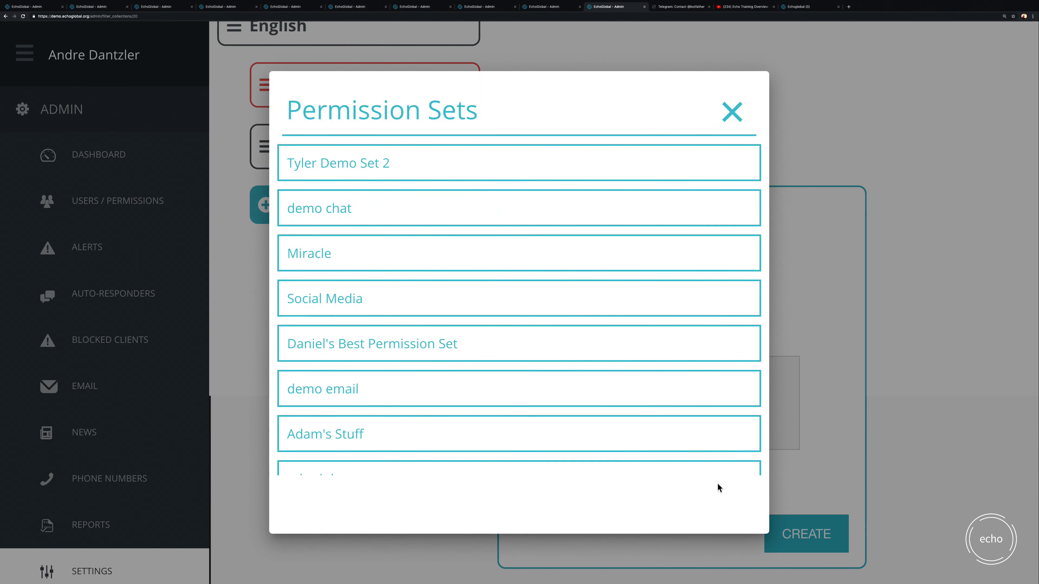
left_click(442, 398)
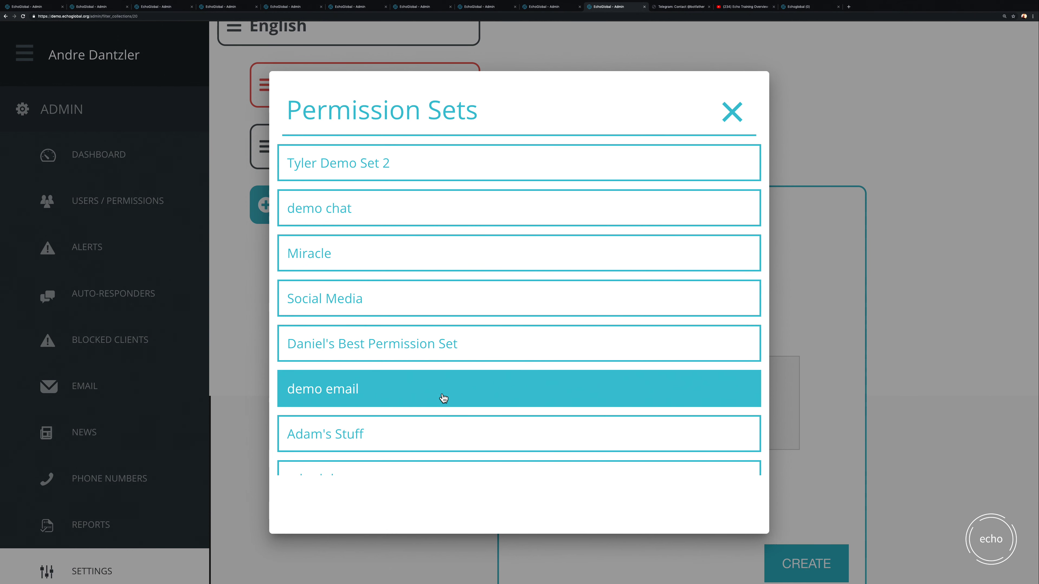
left_click(797, 503)
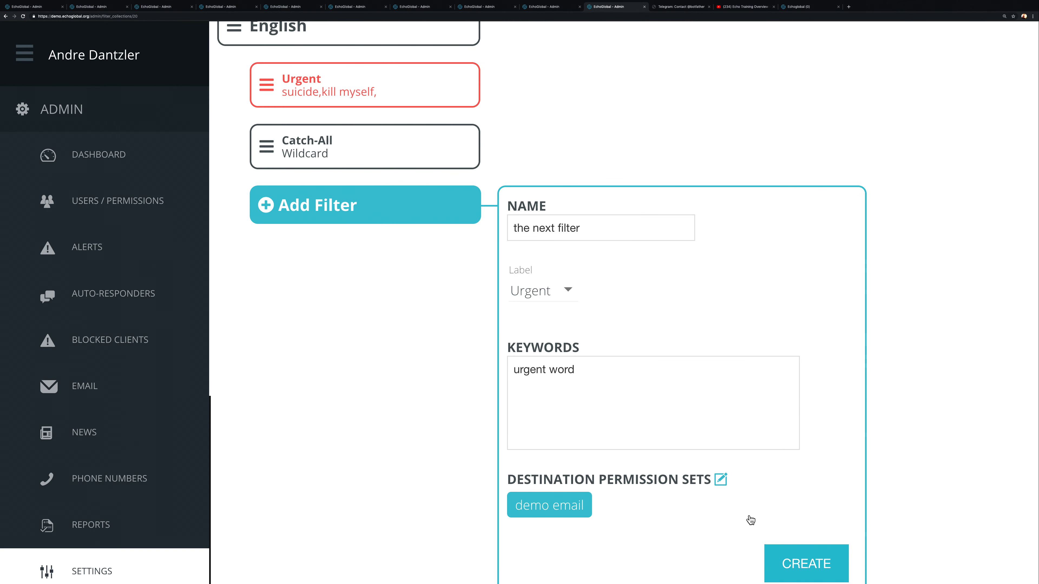
left_click(720, 480)
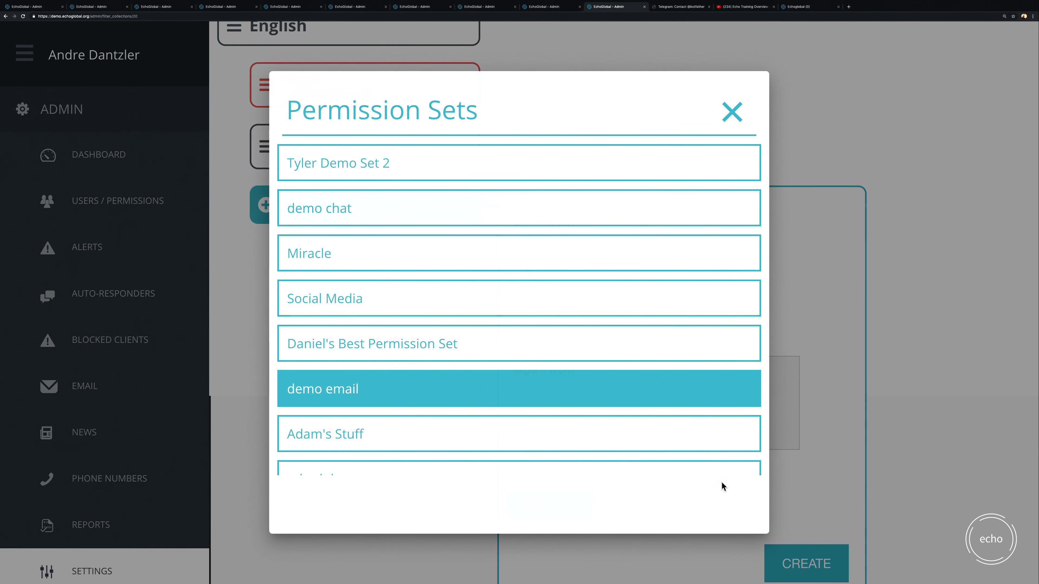
left_click(495, 341)
left_click(795, 464)
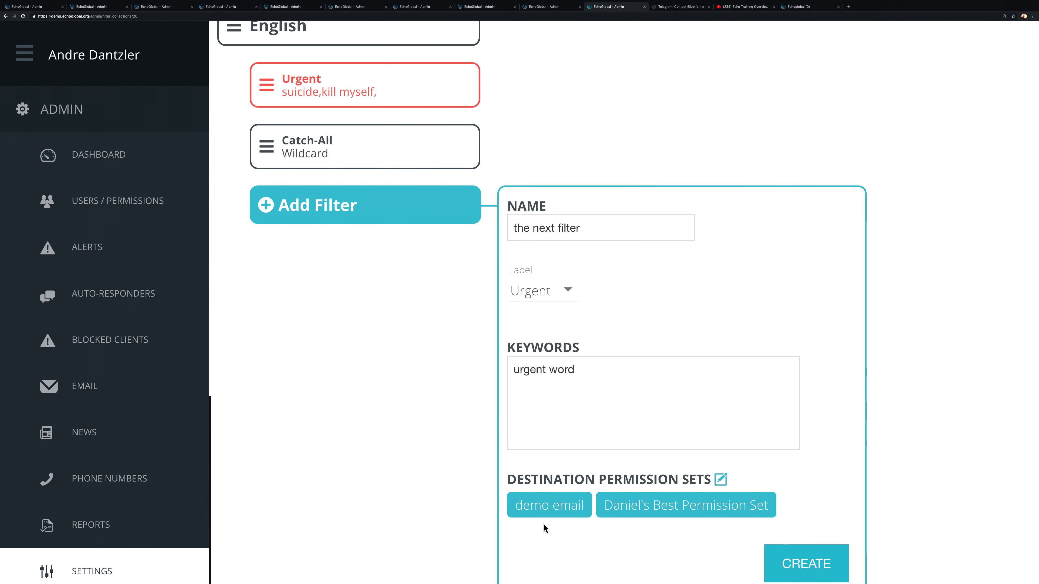
left_click(810, 559)
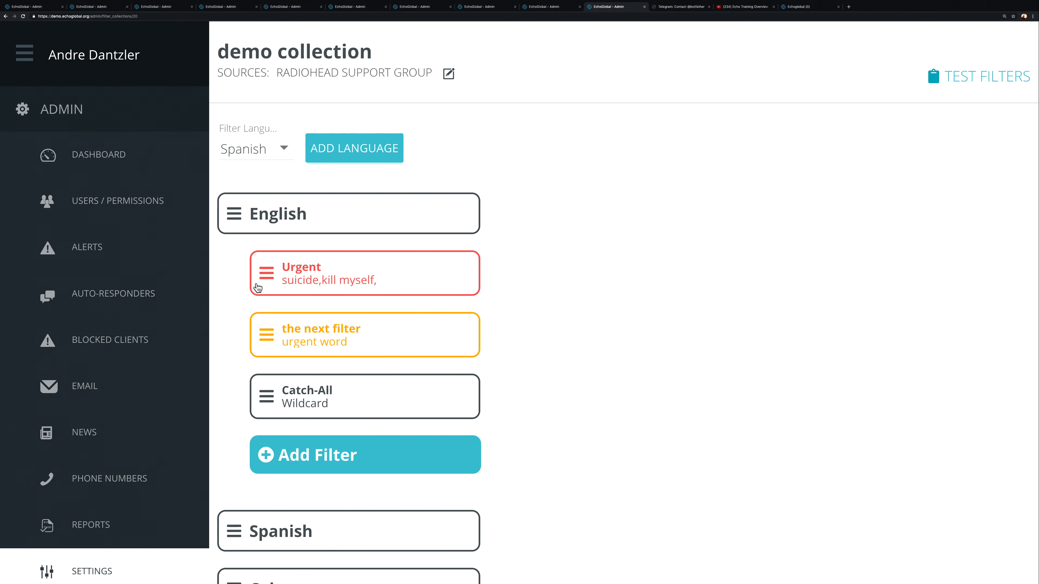
Change the first English filter's name from Urgent to Emergency and update it
left_click(304, 280)
left_click(548, 294)
double_click(548, 294)
type("Emergency")
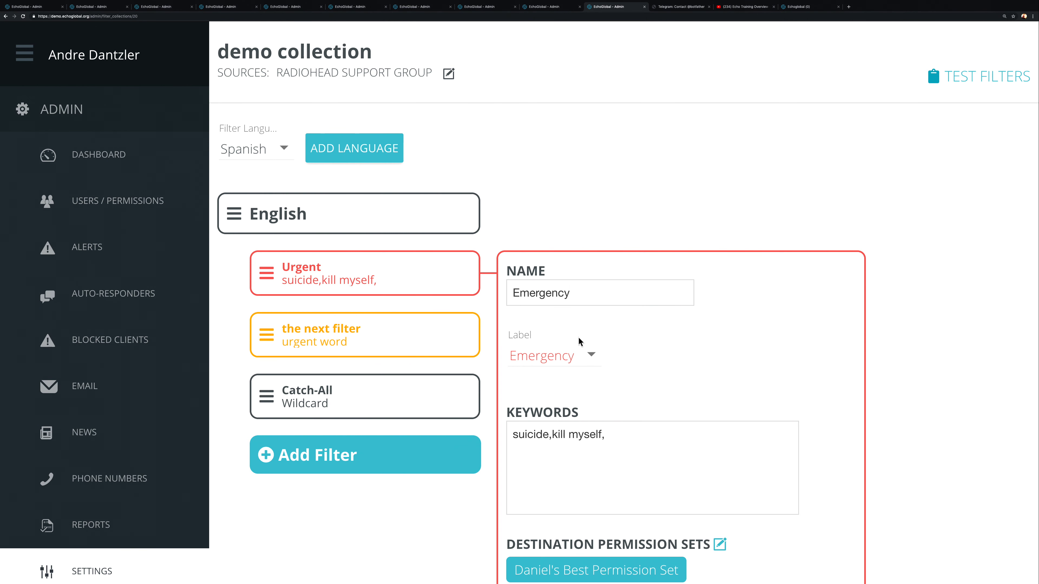
scroll(598, 568, "down", 2)
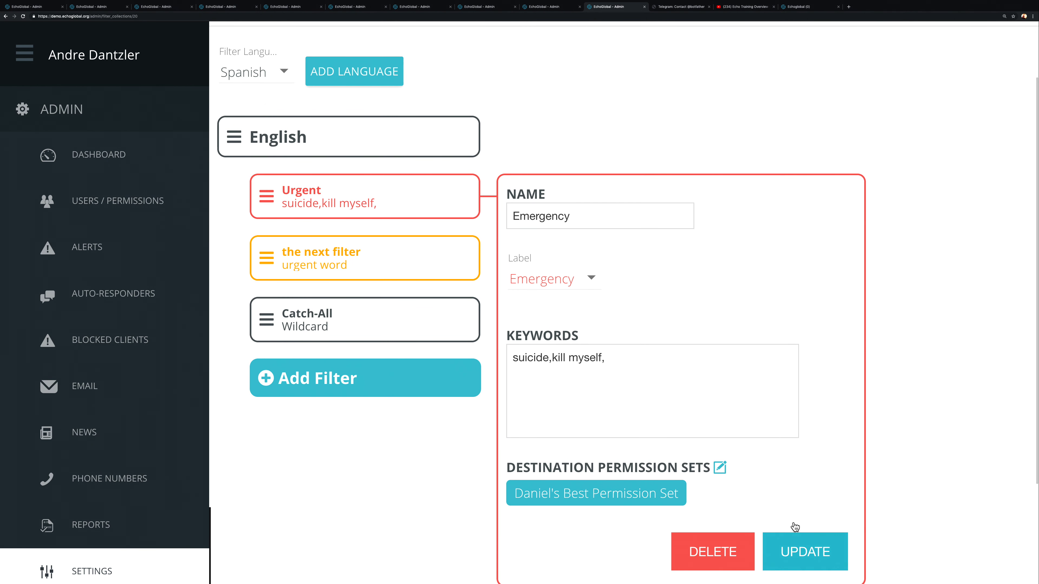
left_click(804, 565)
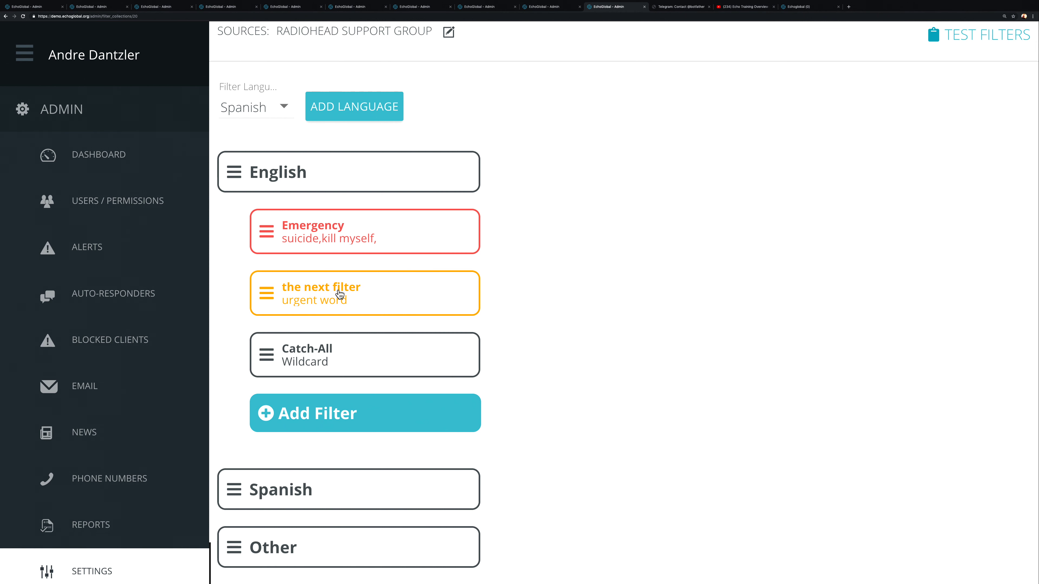
Start a new English filter named important and label it Important
left_click(313, 414)
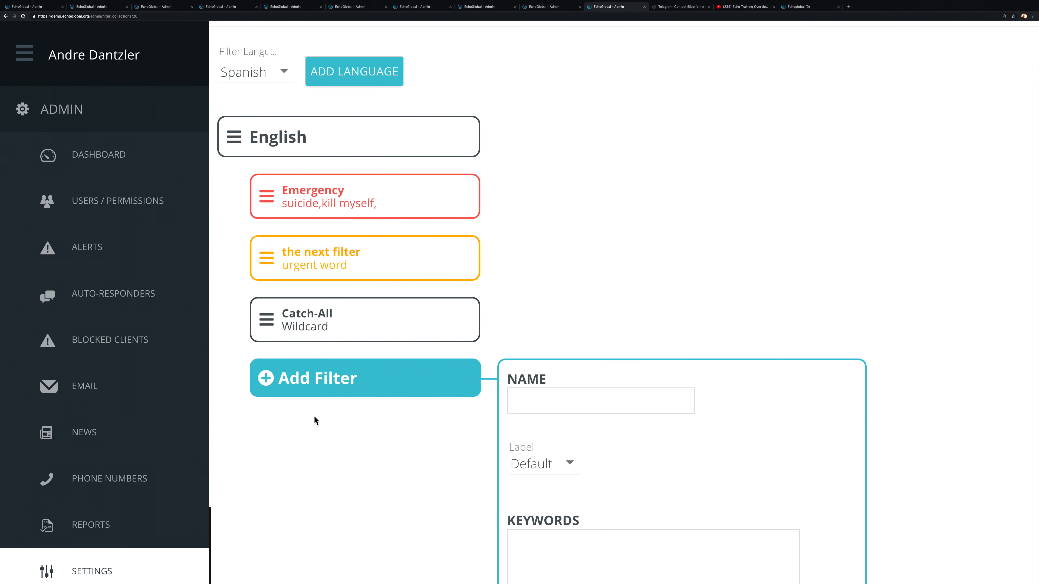
left_click(560, 398)
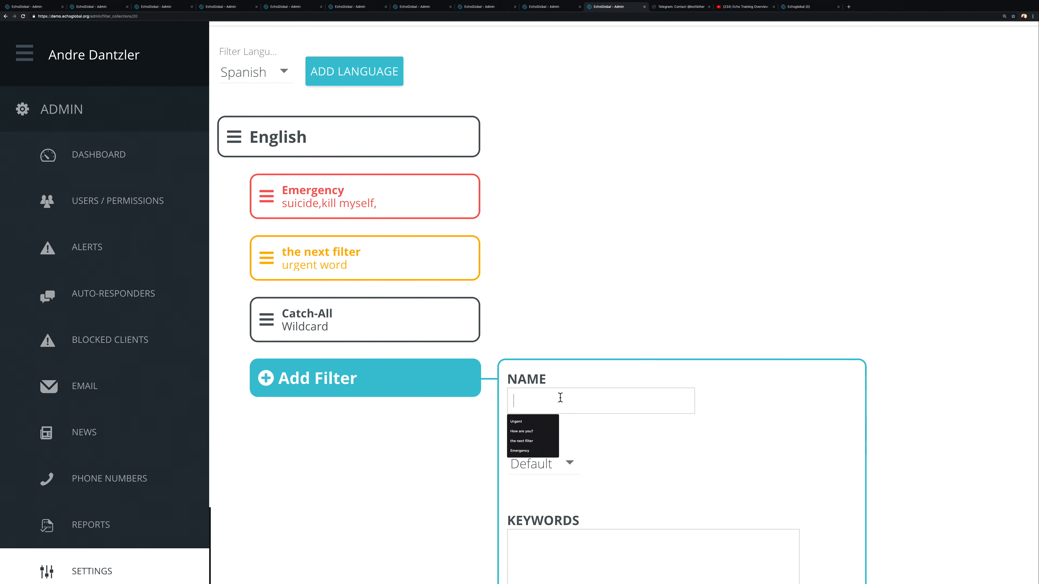
type("important")
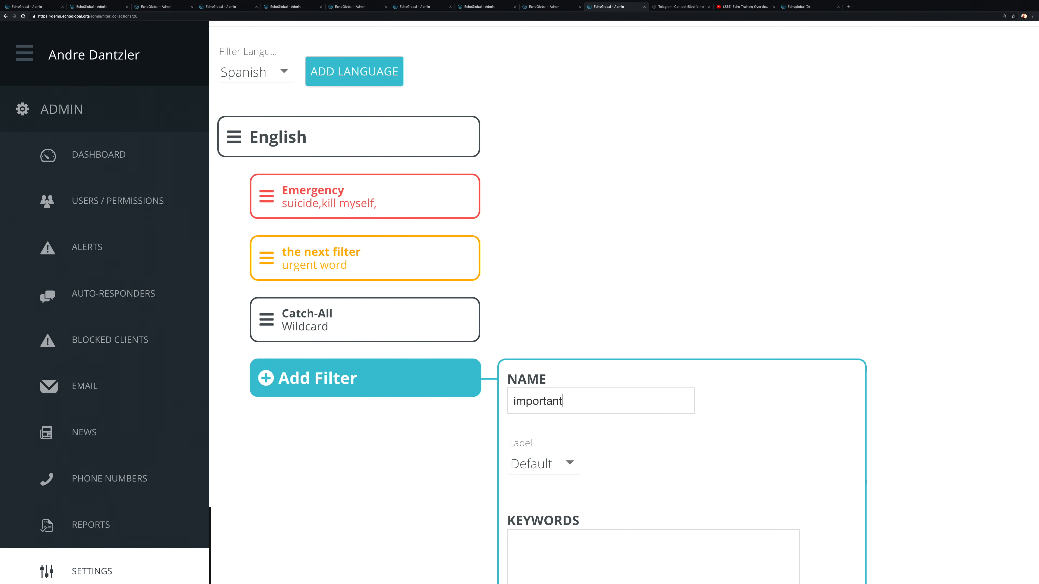
scroll(554, 382, "down", 3)
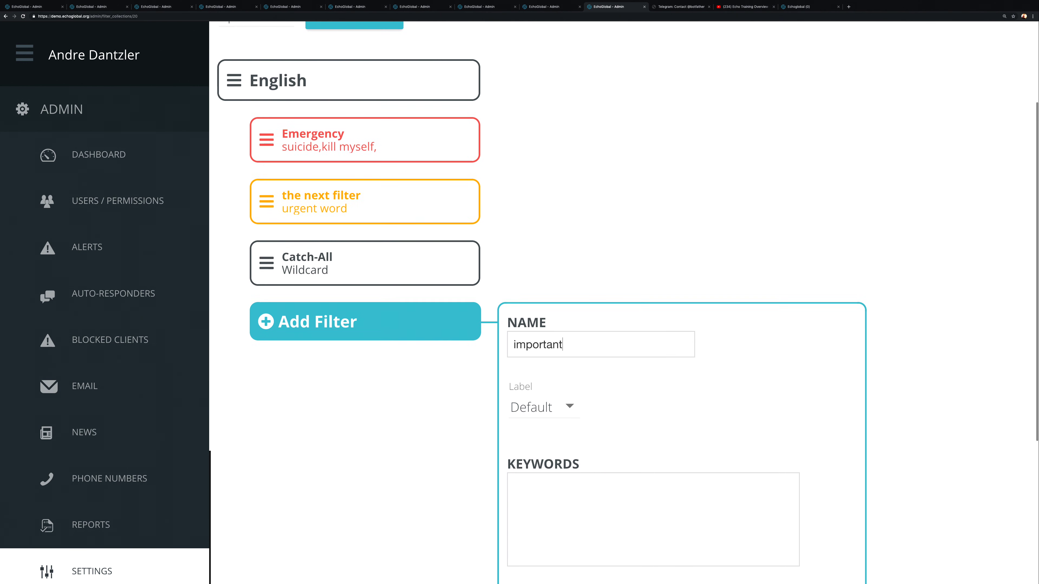
left_click(541, 398)
left_click(539, 363)
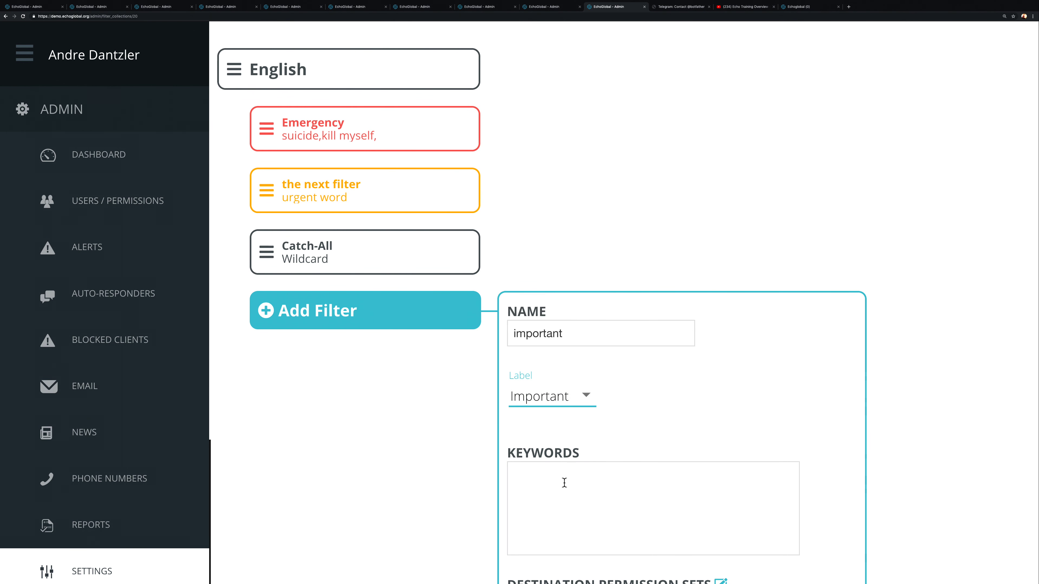
Add the keyword important, route matches to the demo email permission set, and create the filter
left_click(564, 484)
type("important")
scroll(607, 564, "down", 3)
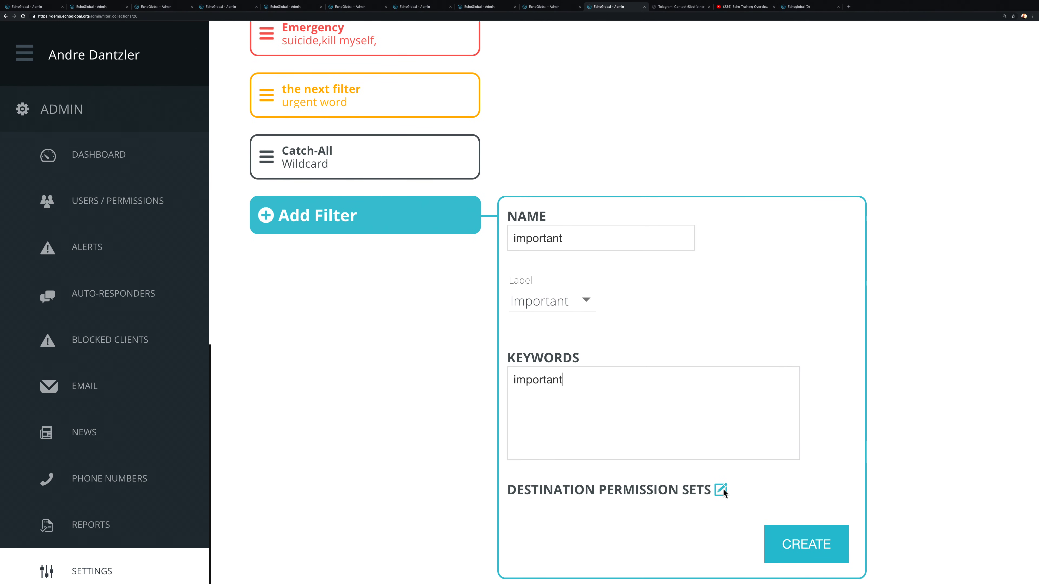
left_click(721, 490)
left_click(500, 394)
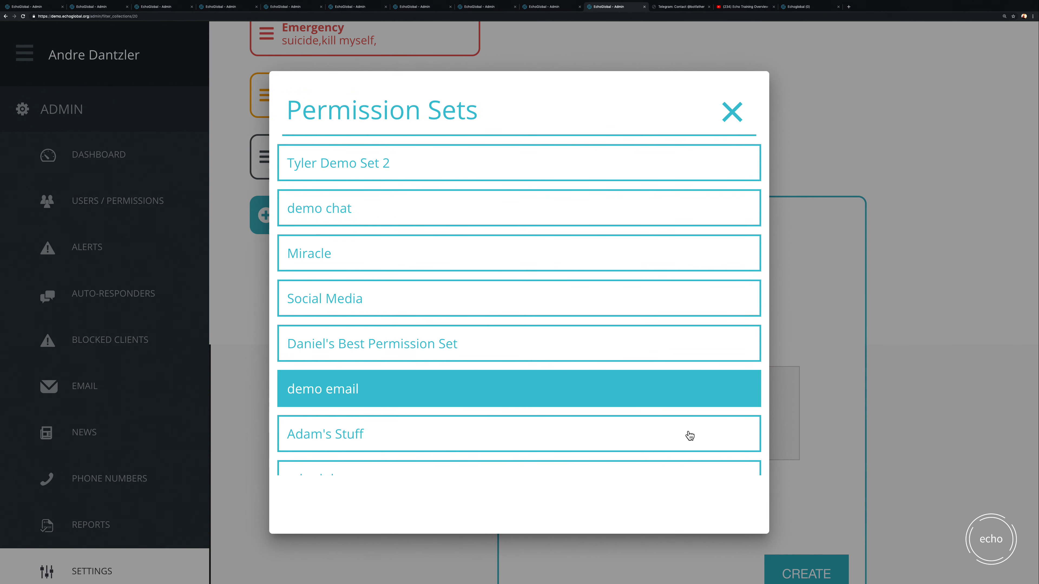
left_click(797, 444)
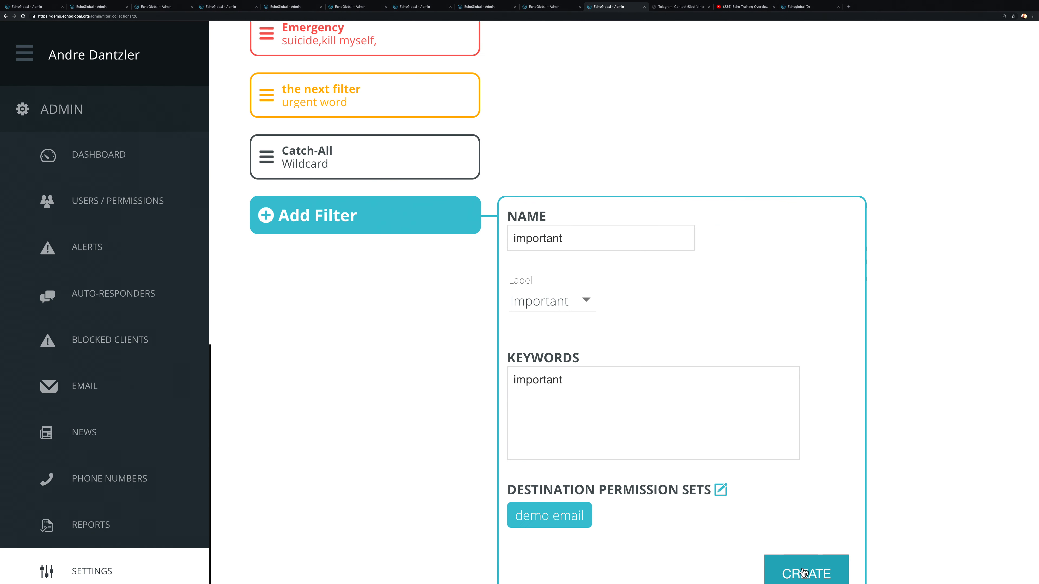
left_click(805, 575)
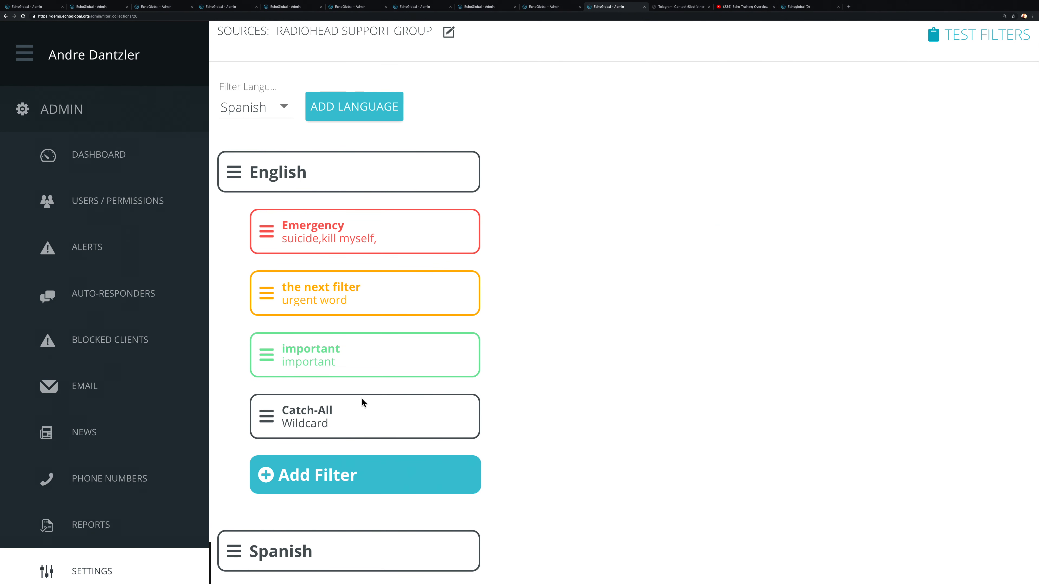
Start a new English filter and name it Religon
left_click(341, 476)
left_click(534, 494)
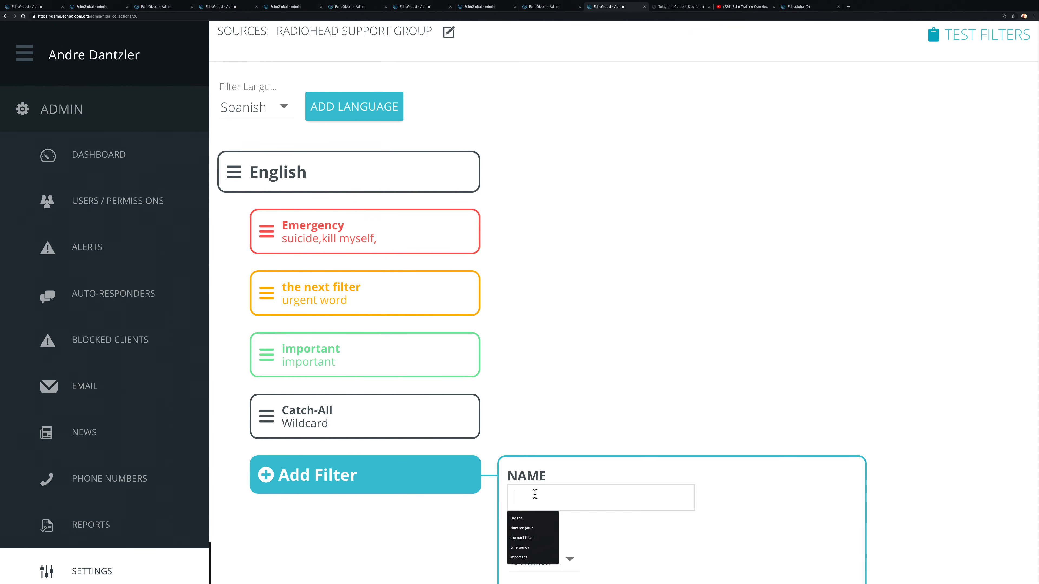
scroll(534, 495, "down", 2)
scroll(534, 495, "down", 1)
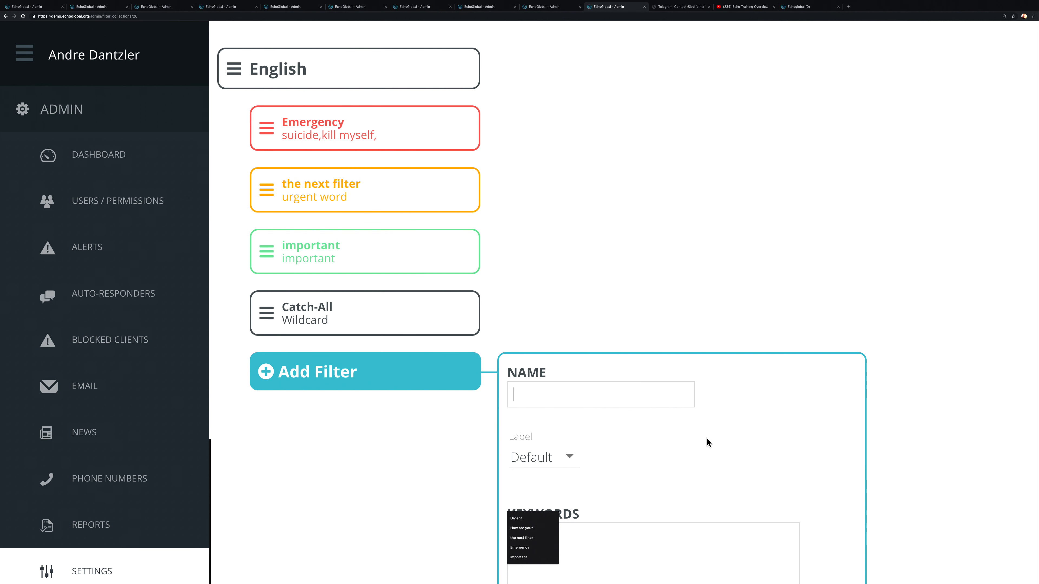
type("religion")
scroll(623, 273, "down", 2)
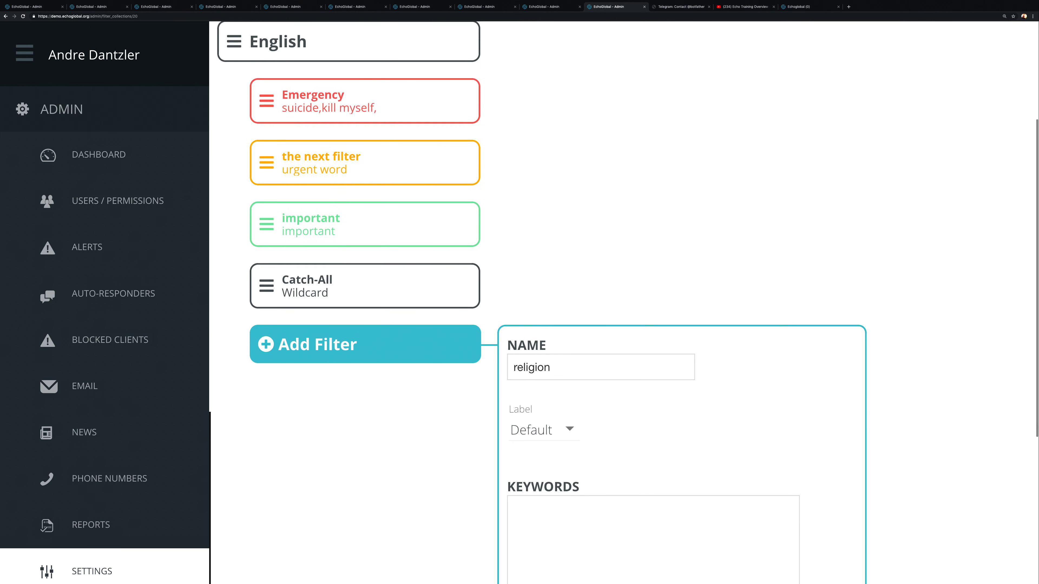
key("ctrl+a")
type("Religon")
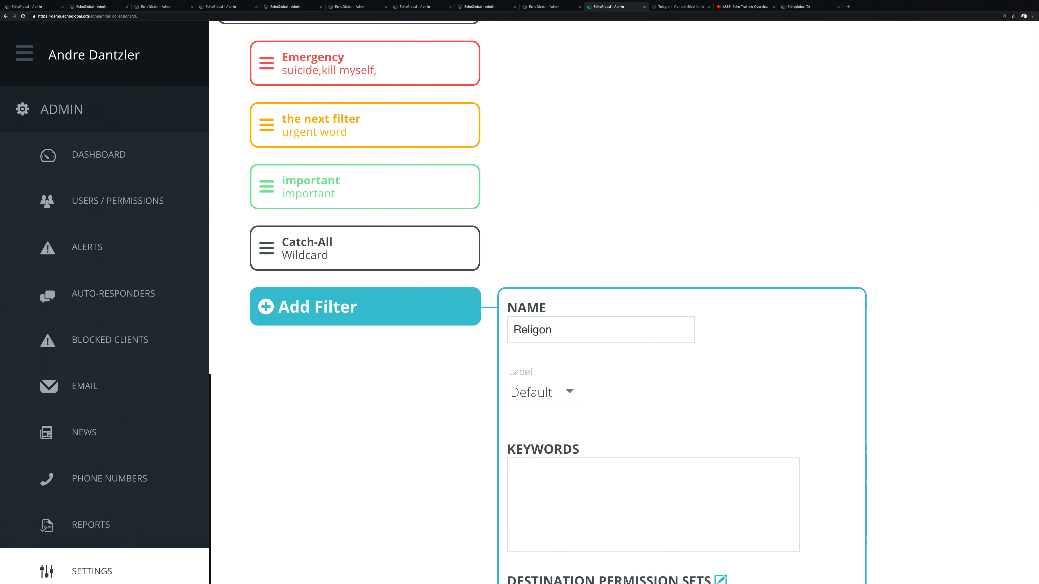
scroll(629, 303, "down", 3)
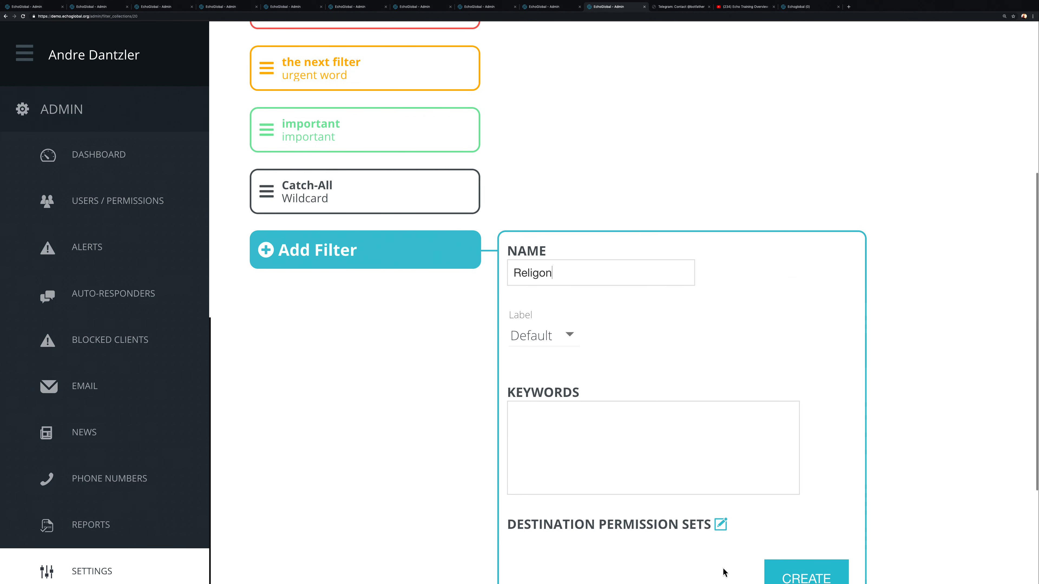
Add the keyword islam, route matches to the Best Permission Set, and create the filter
left_click(611, 453)
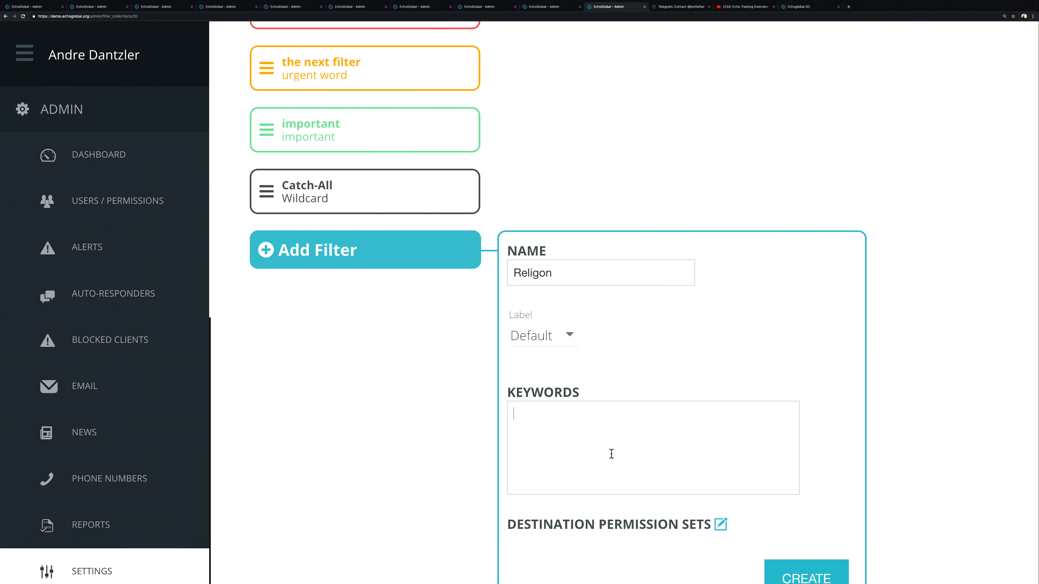
type("islam")
scroll(644, 457, "down", 3)
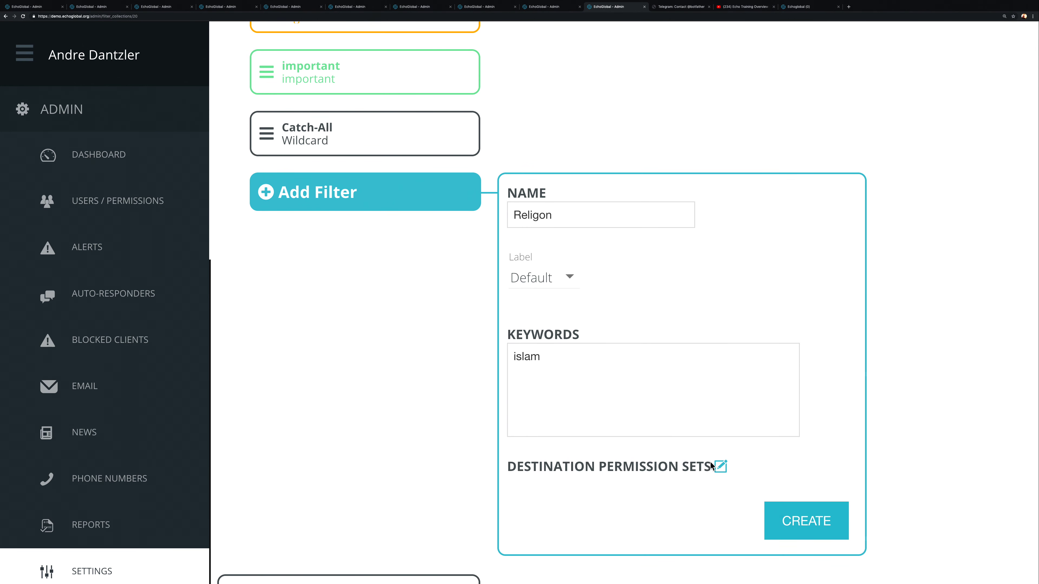
left_click(719, 466)
left_click(512, 332)
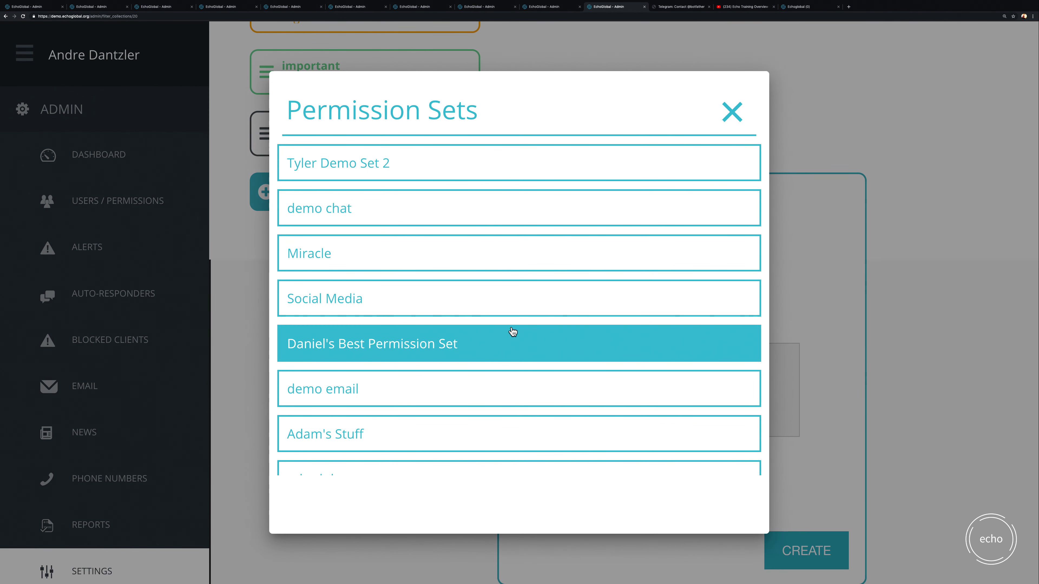
left_click(792, 503)
left_click(807, 562)
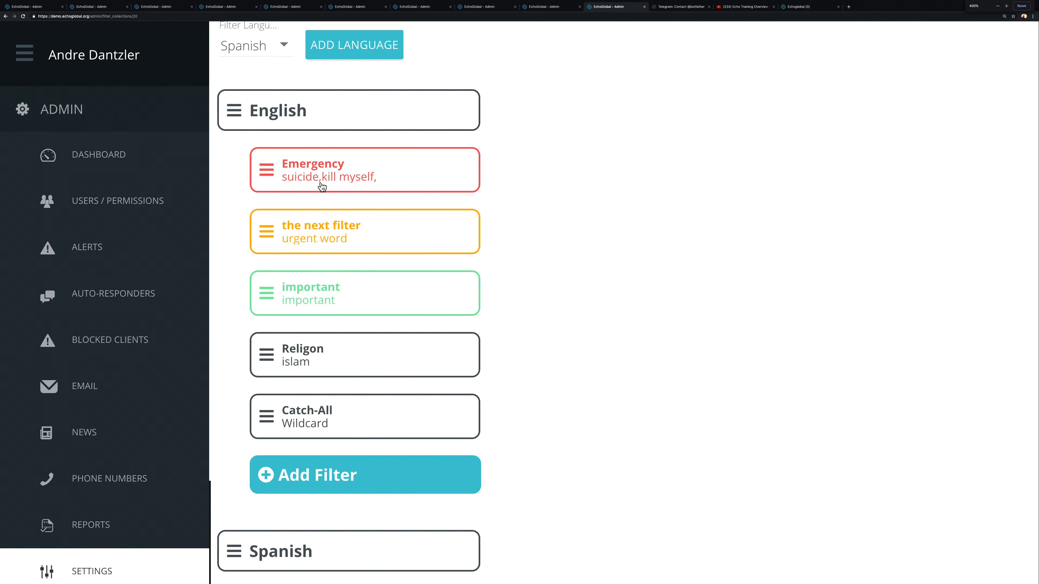
Zoom in, scroll through the five English filter cards, and open the Catch-All filter
key("ctrl+plus")
key("ctrl+plus")
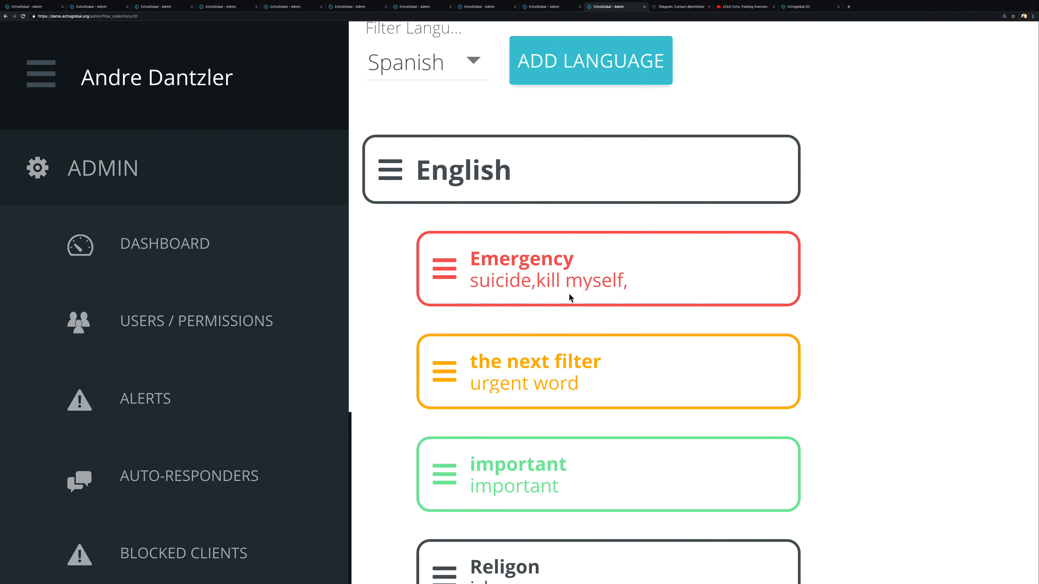
scroll(586, 301, "down", 2)
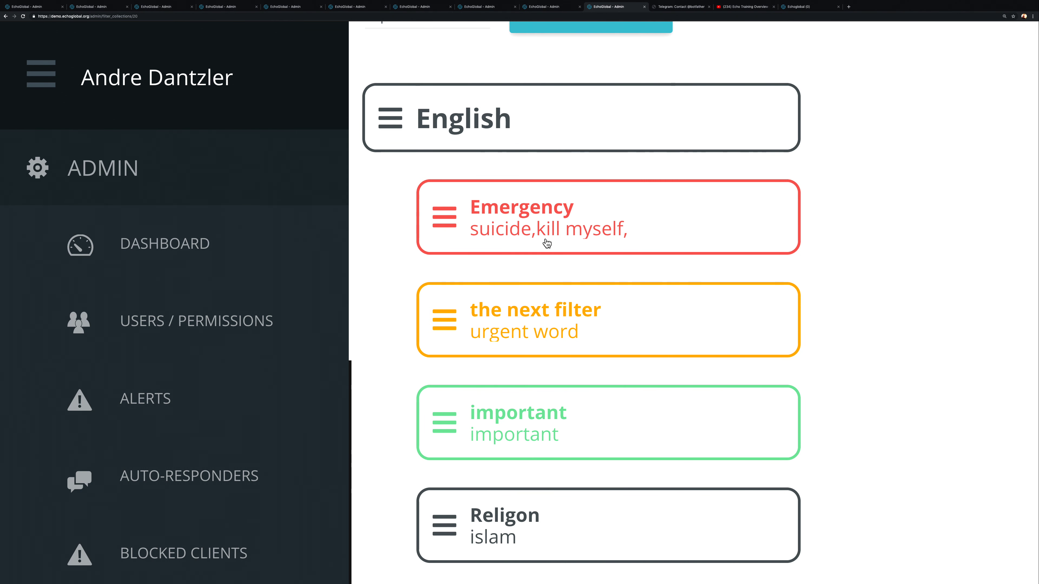
scroll(546, 240, "down", 2)
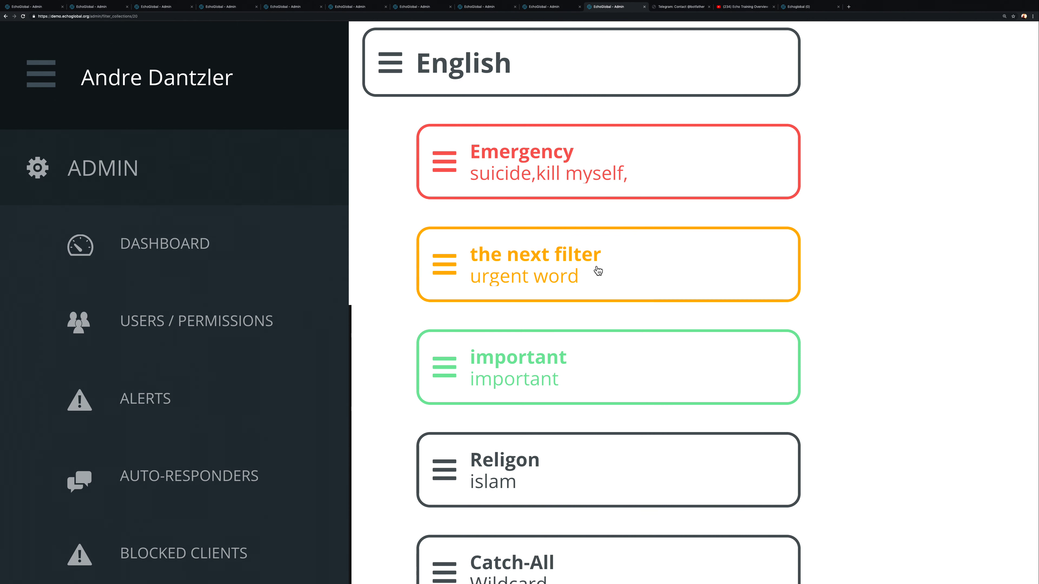
scroll(600, 347, "down", 2)
scroll(601, 346, "down", 1)
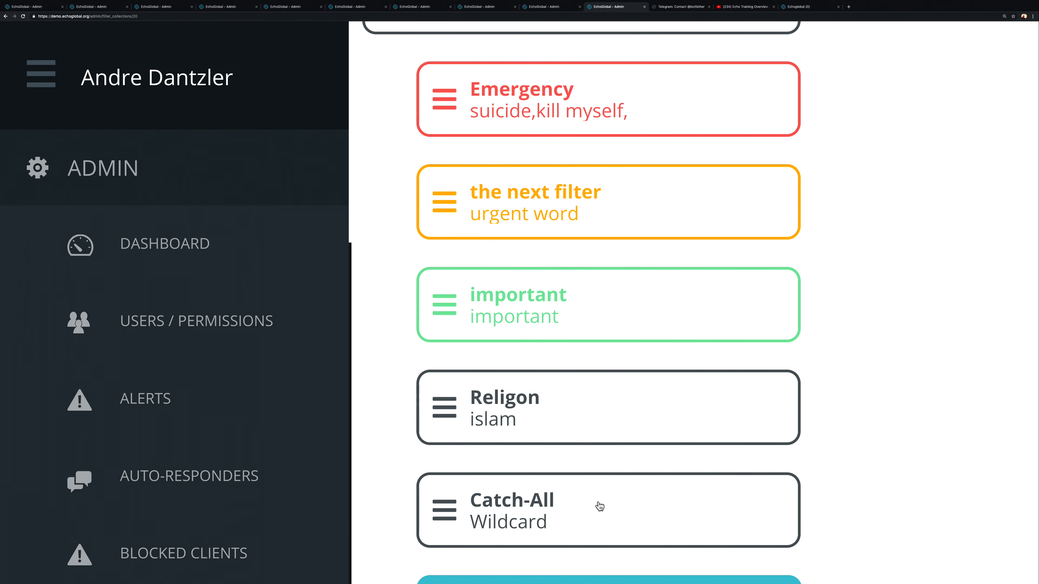
left_click(497, 524)
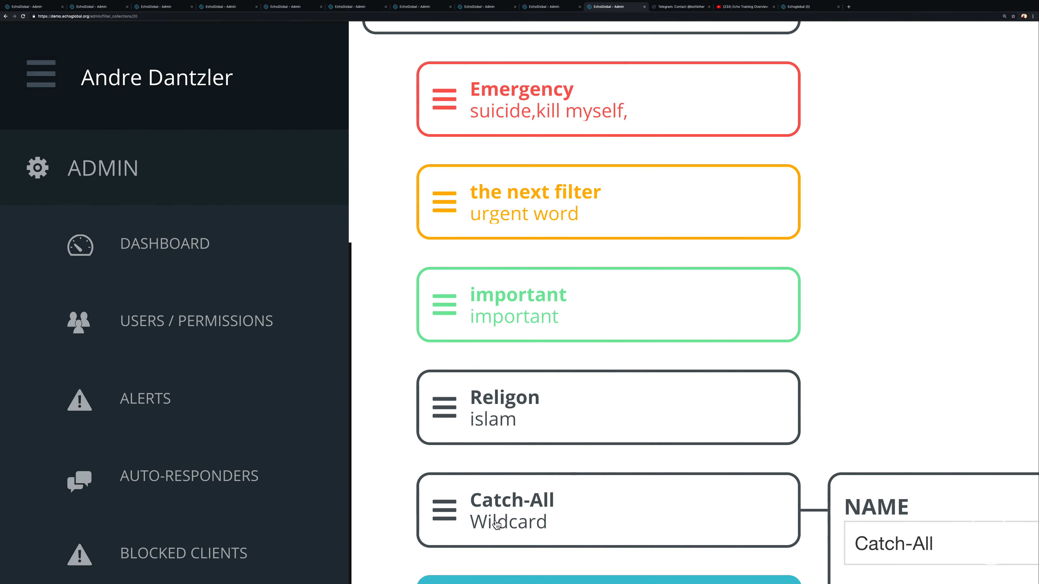
Set the Catch-All filter's destination to the Best Permission Set and update it
key("ctrl+minus")
key("ctrl+minus")
key("ctrl+minus")
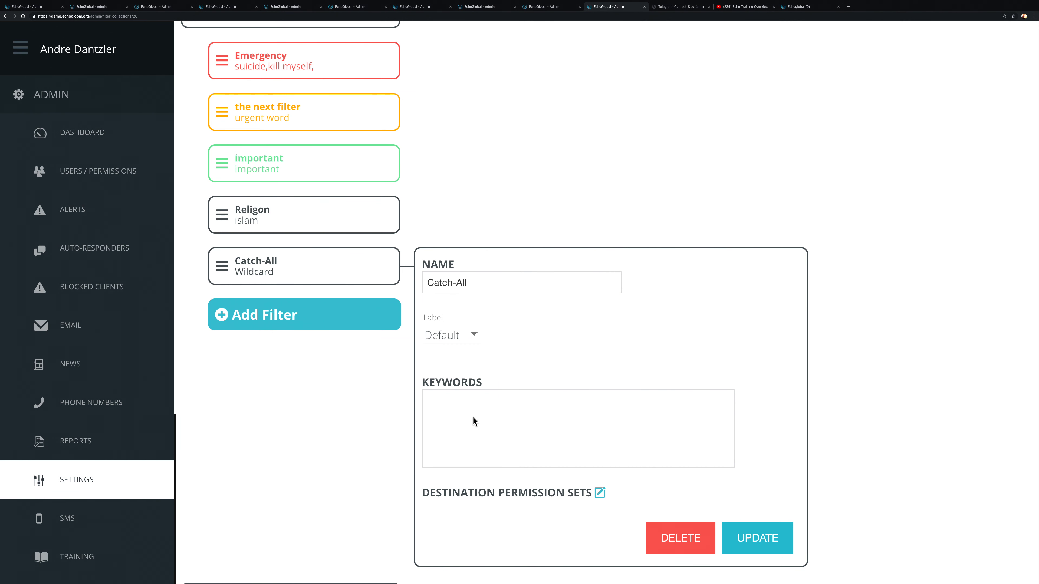
left_click(600, 493)
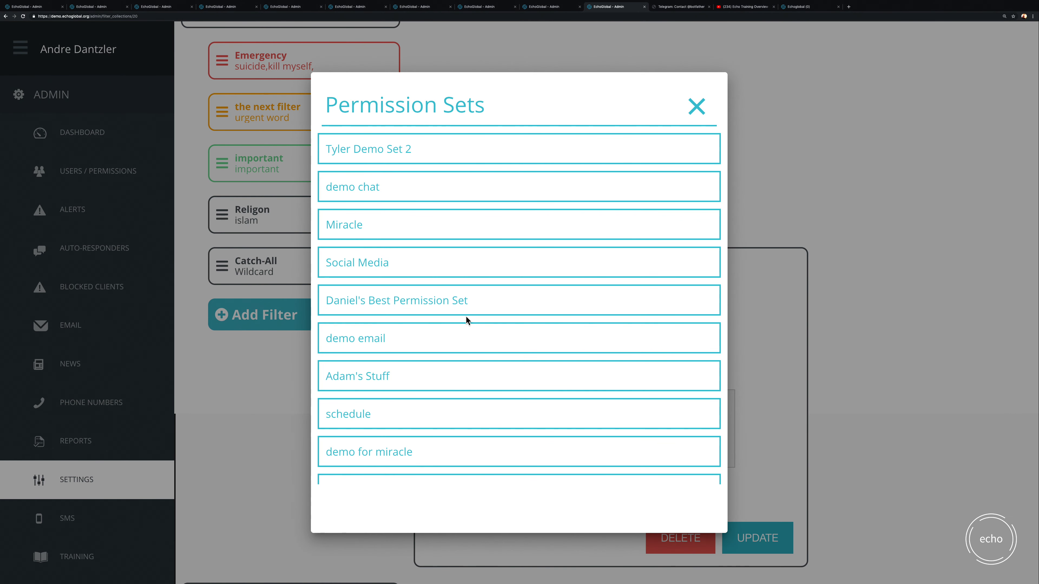
left_click(466, 313)
left_click(780, 329)
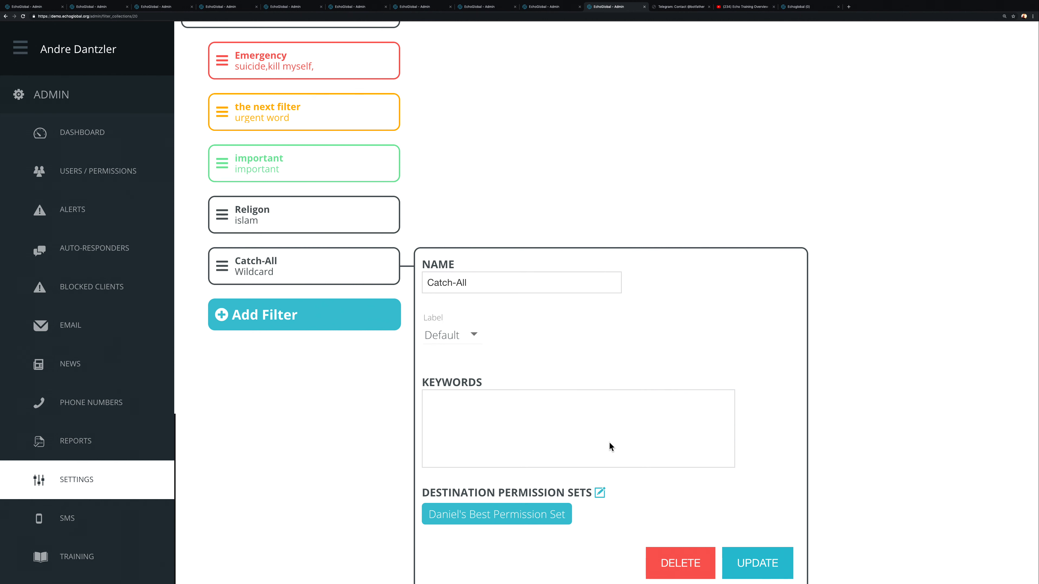
left_click(779, 564)
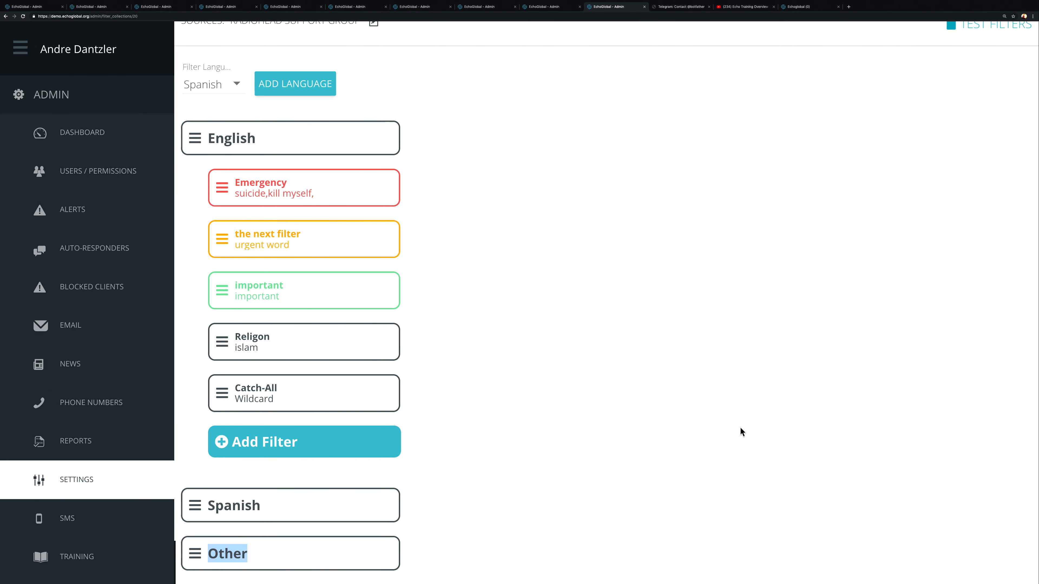
Test the sentence 'This is a sentence in english', which hits Catch-All
left_click(972, 33)
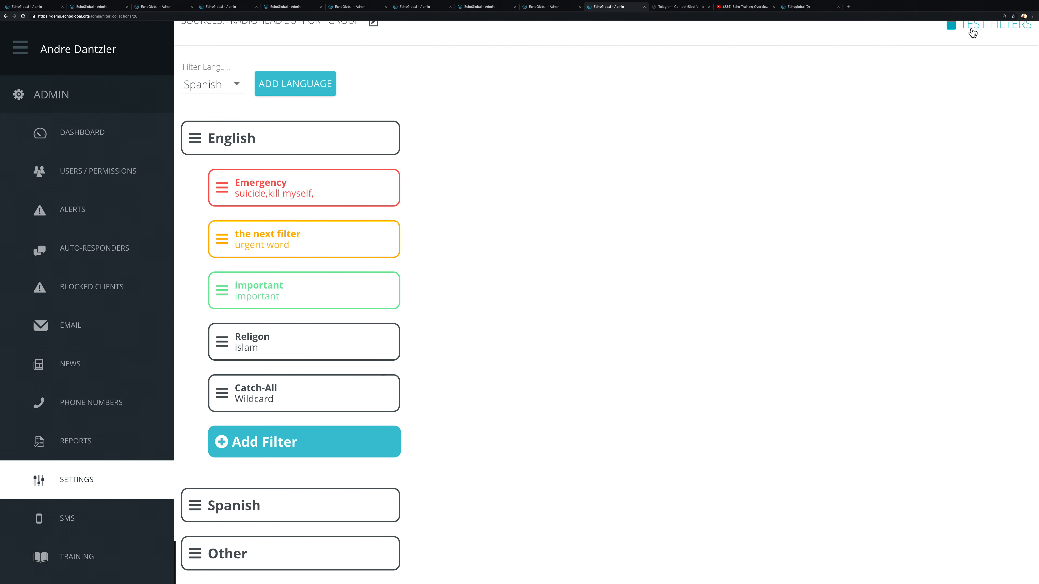
key("ctrl+a")
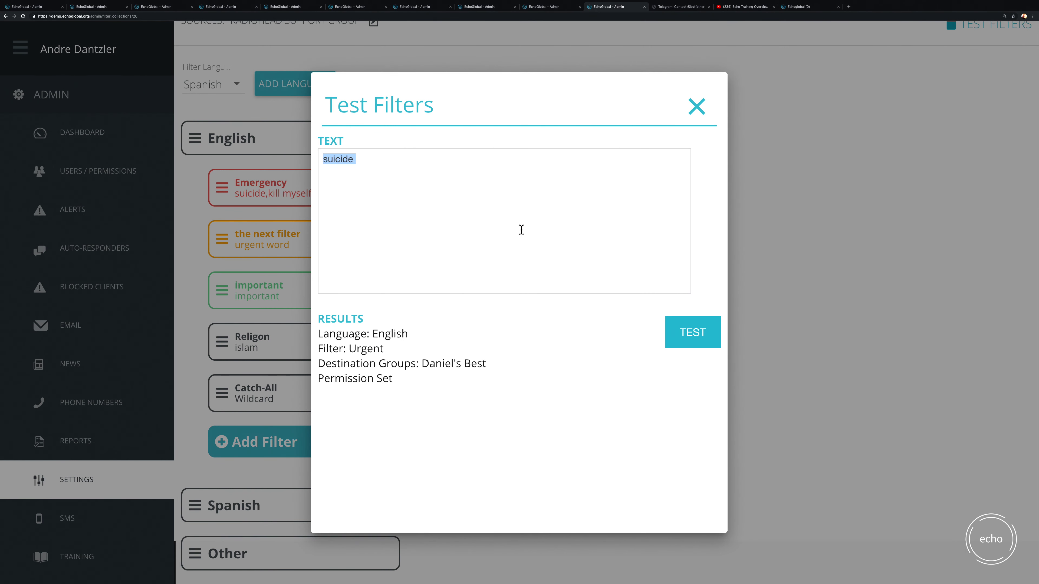
type("This i")
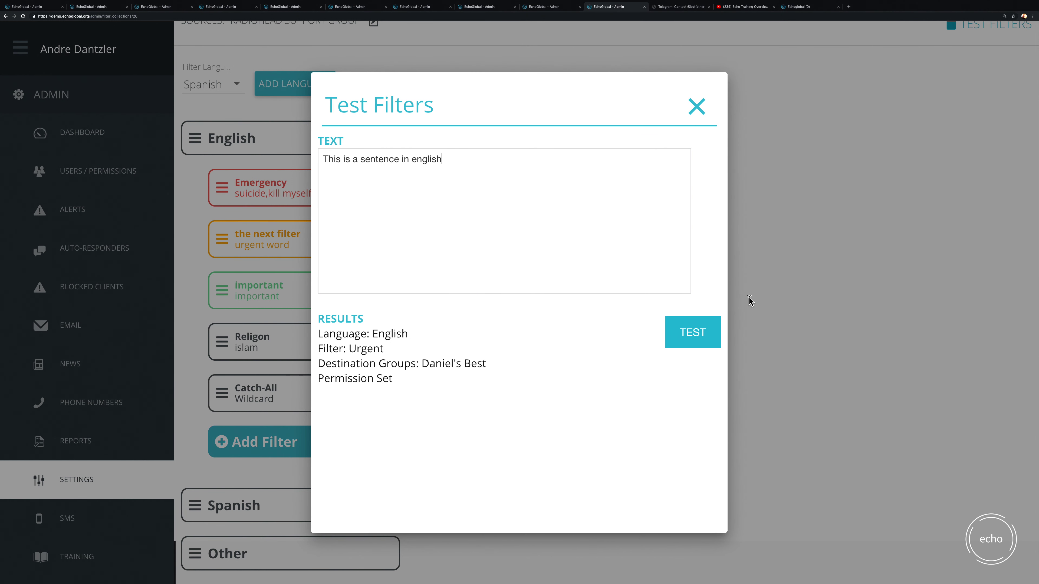
type("s a sentence in english")
left_click(695, 332)
Append 'about suicide' to the test sentence and retest, matching the Emergency filter
key("alt+shift+Left")
key("alt+shift+Left")
key("alt+shift+Left")
key("alt+shift+Left")
key("alt+shift+Left")
key("alt+shift+Left")
left_click(451, 155)
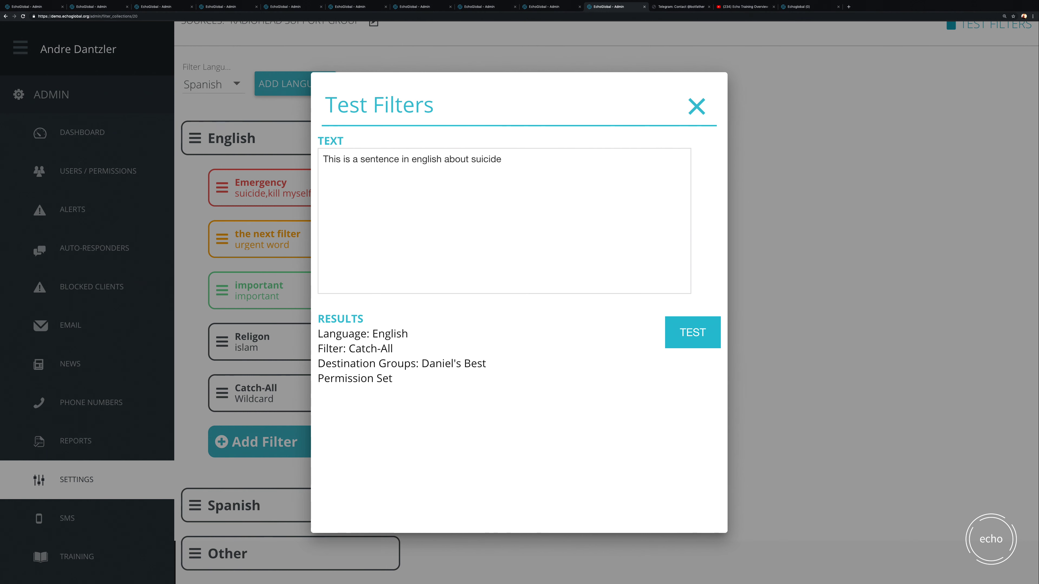
left_click(708, 334)
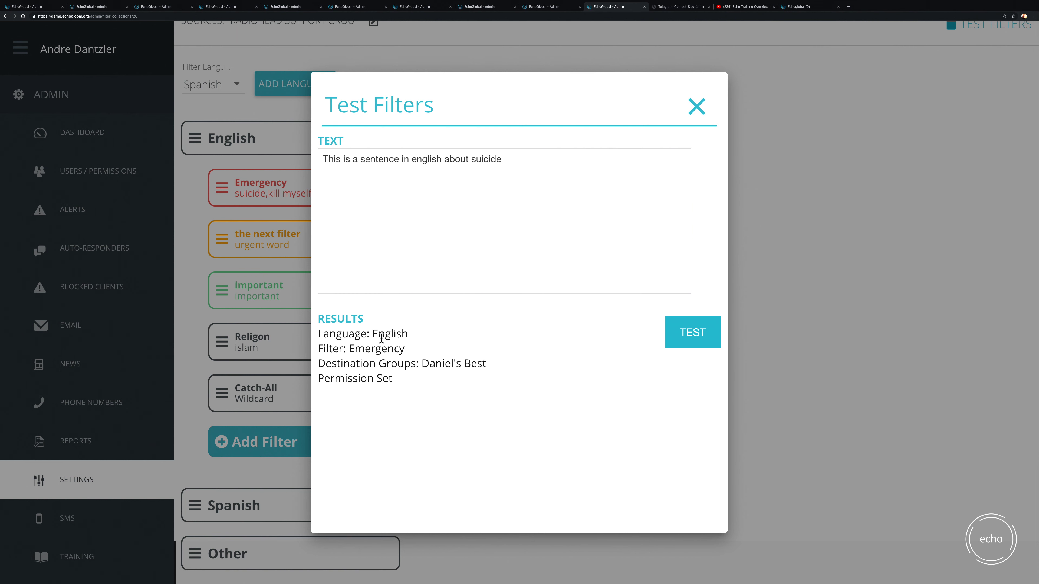